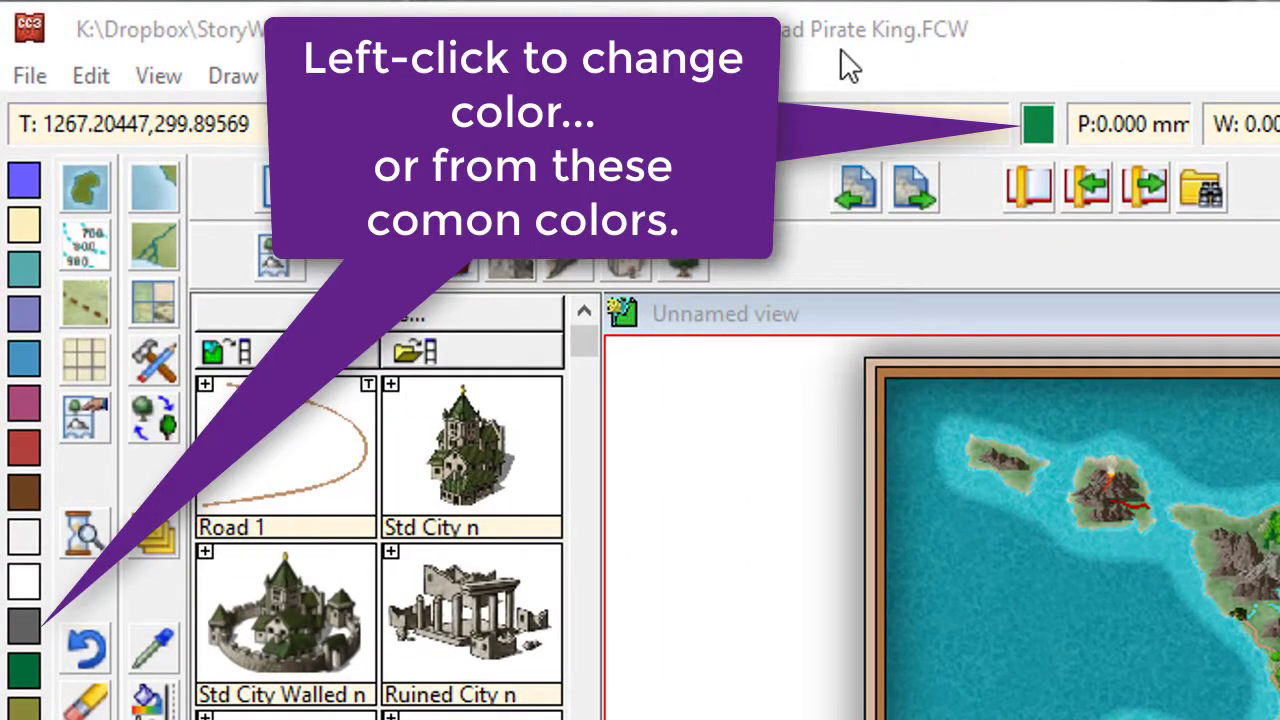
- Switch the current drawing colour from green to dark brown (colour 35)
click(1040, 124)
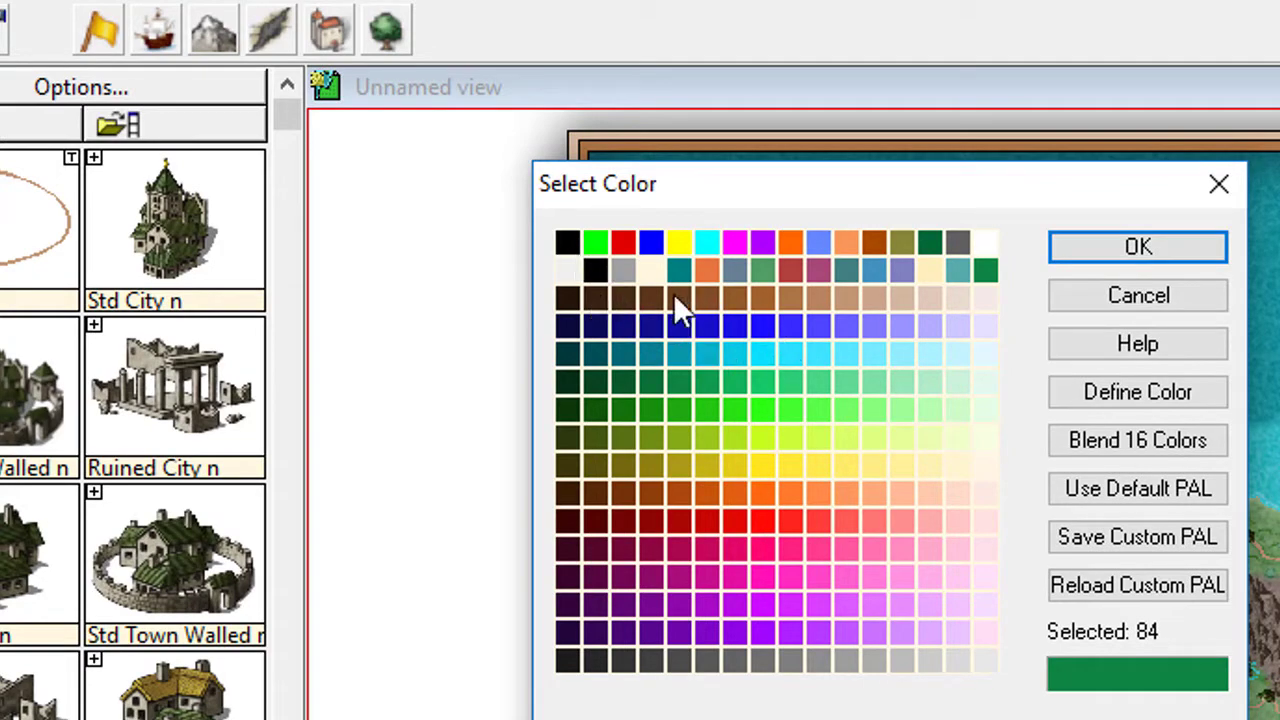
click(651, 295)
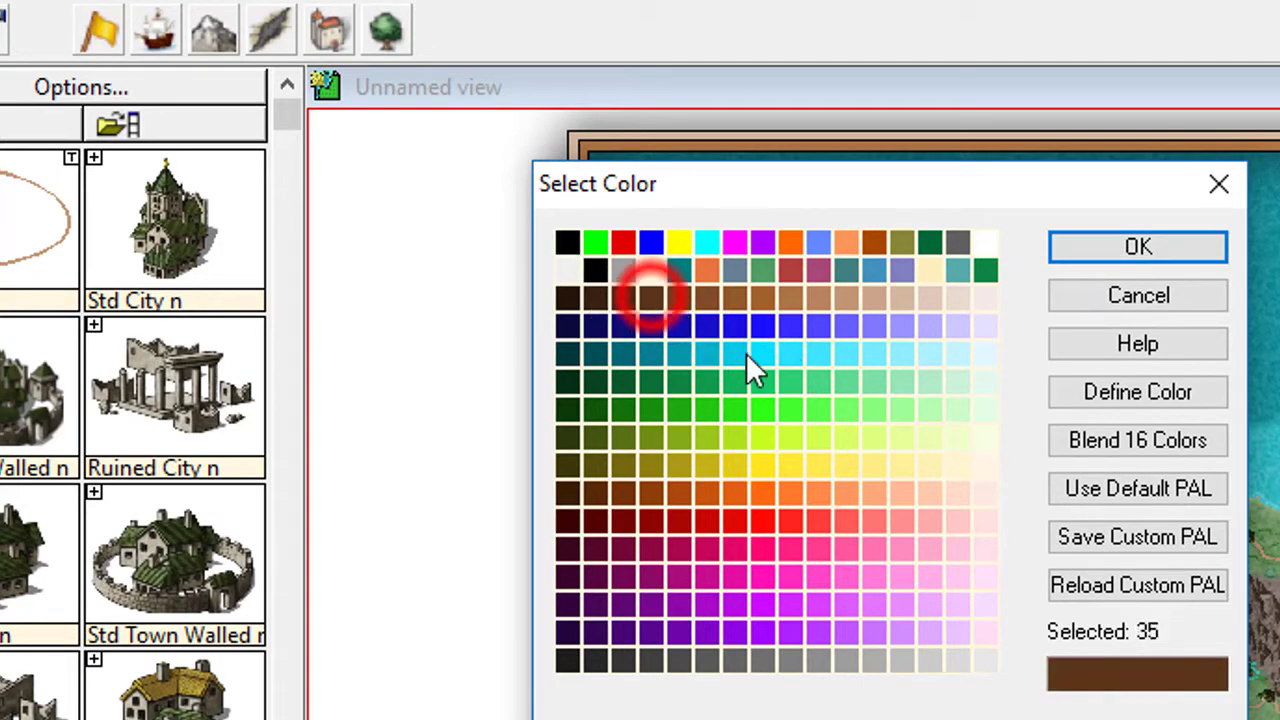
click(1060, 252)
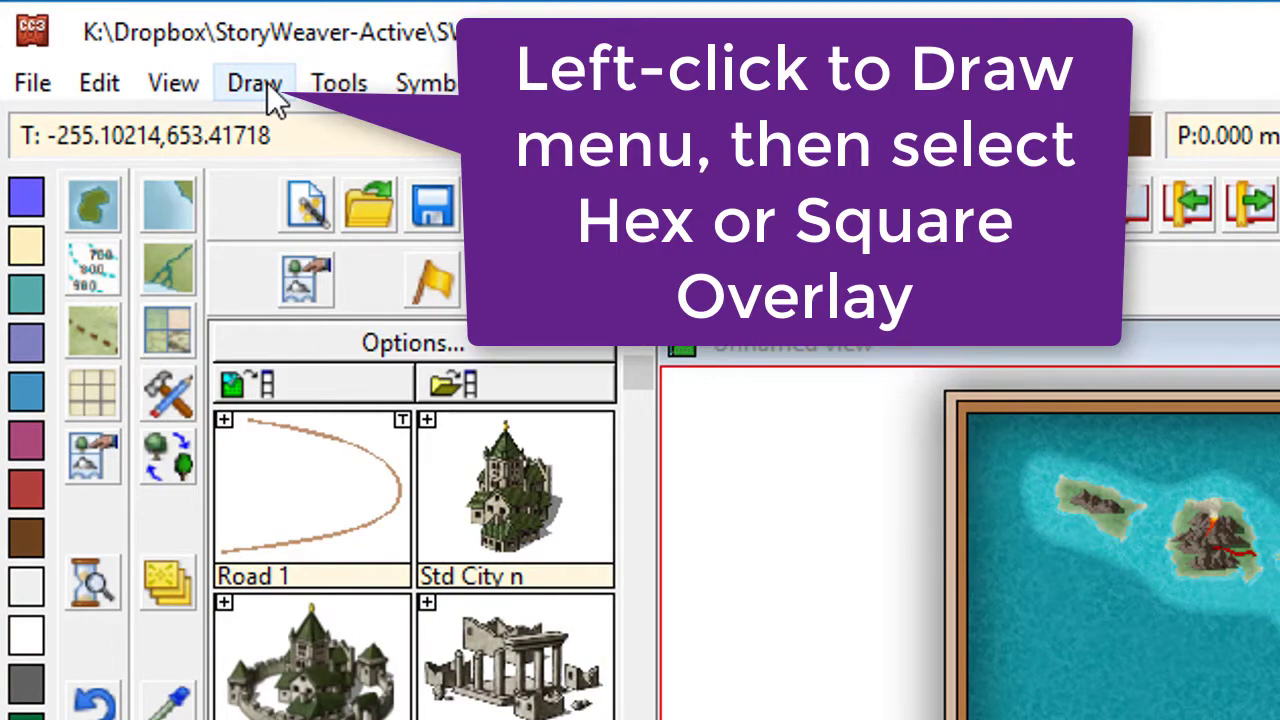
- Apply a square grid overlay with 20-unit spacing, with outside labels and labelling turned off
click(262, 84)
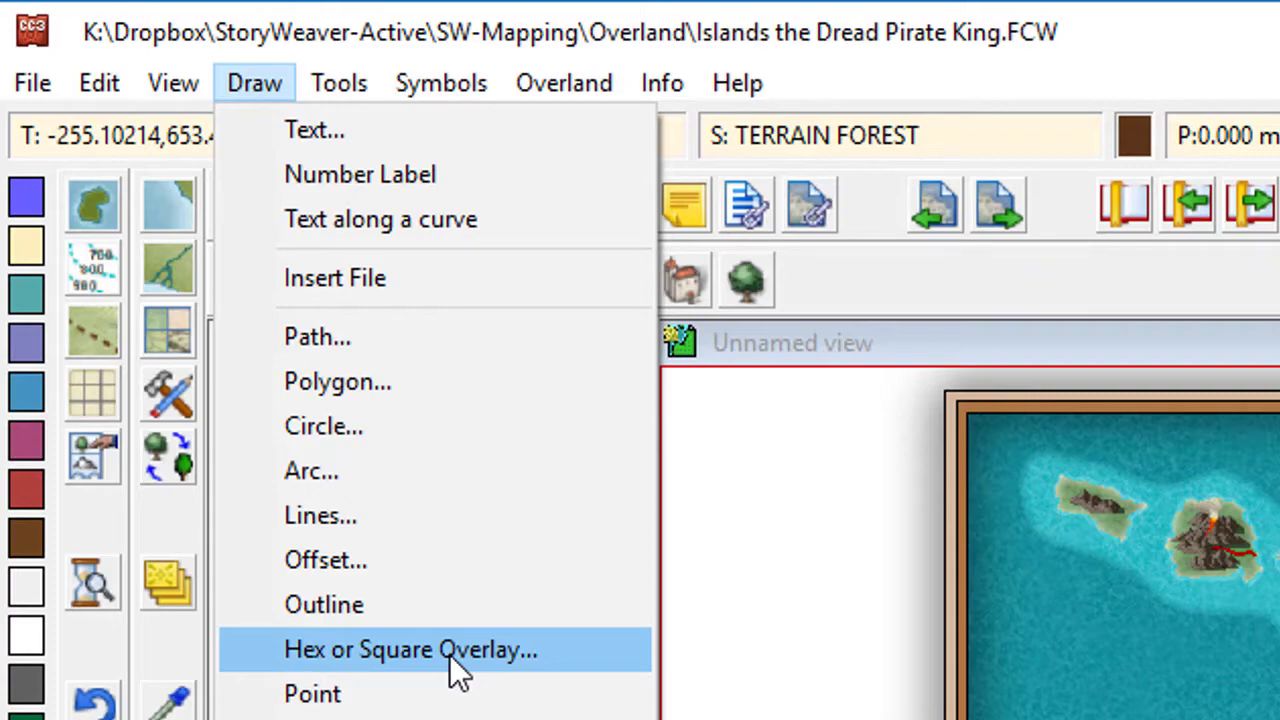
click(453, 662)
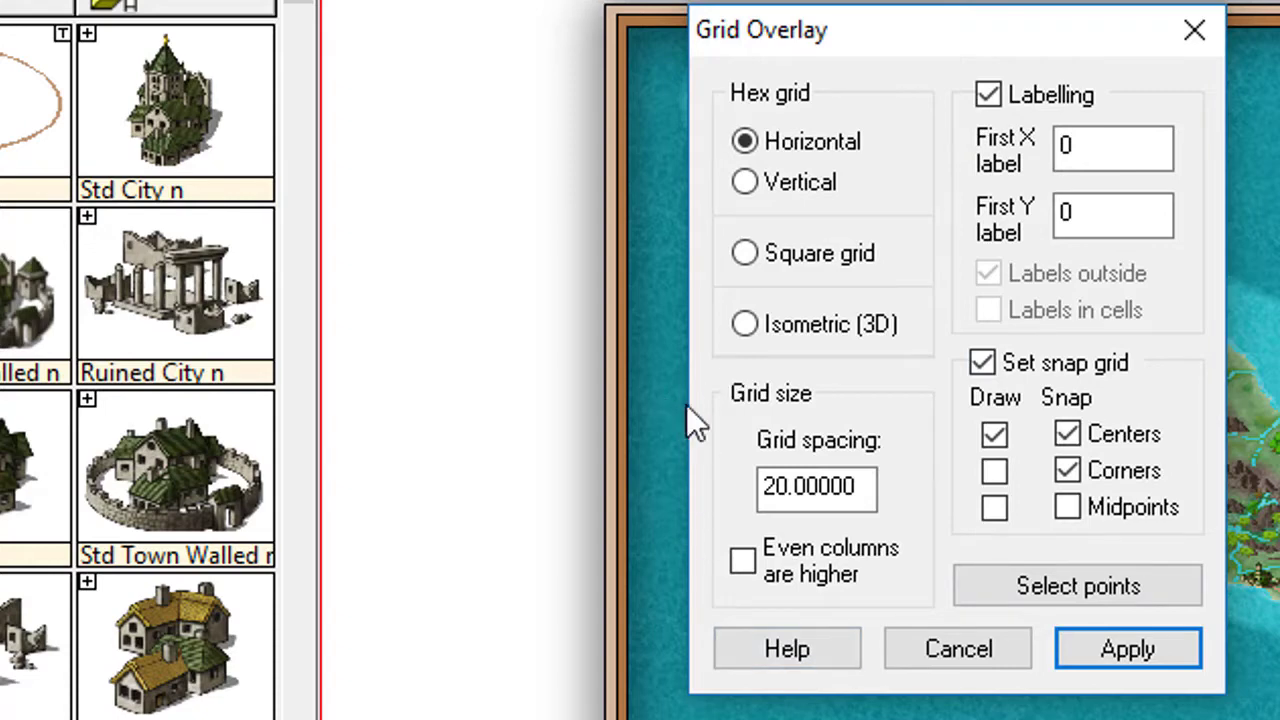
click(808, 250)
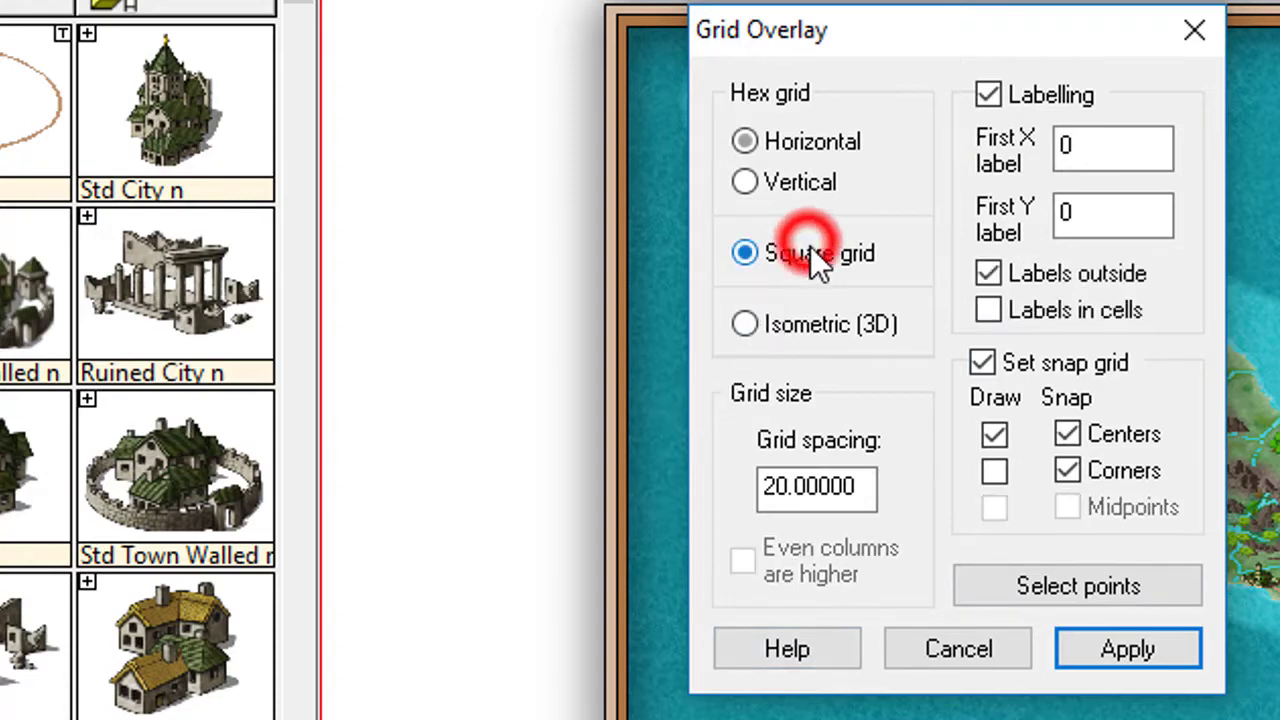
click(1031, 280)
click(1025, 92)
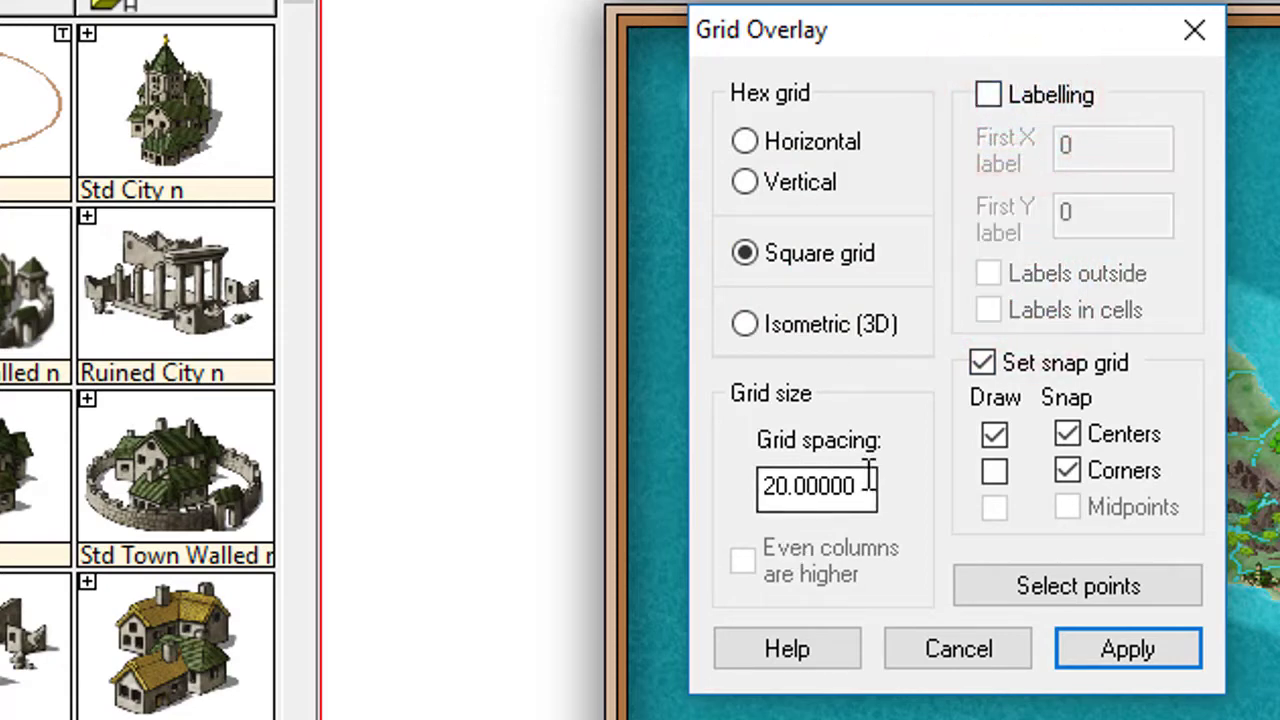
drag(866, 485, 632, 478)
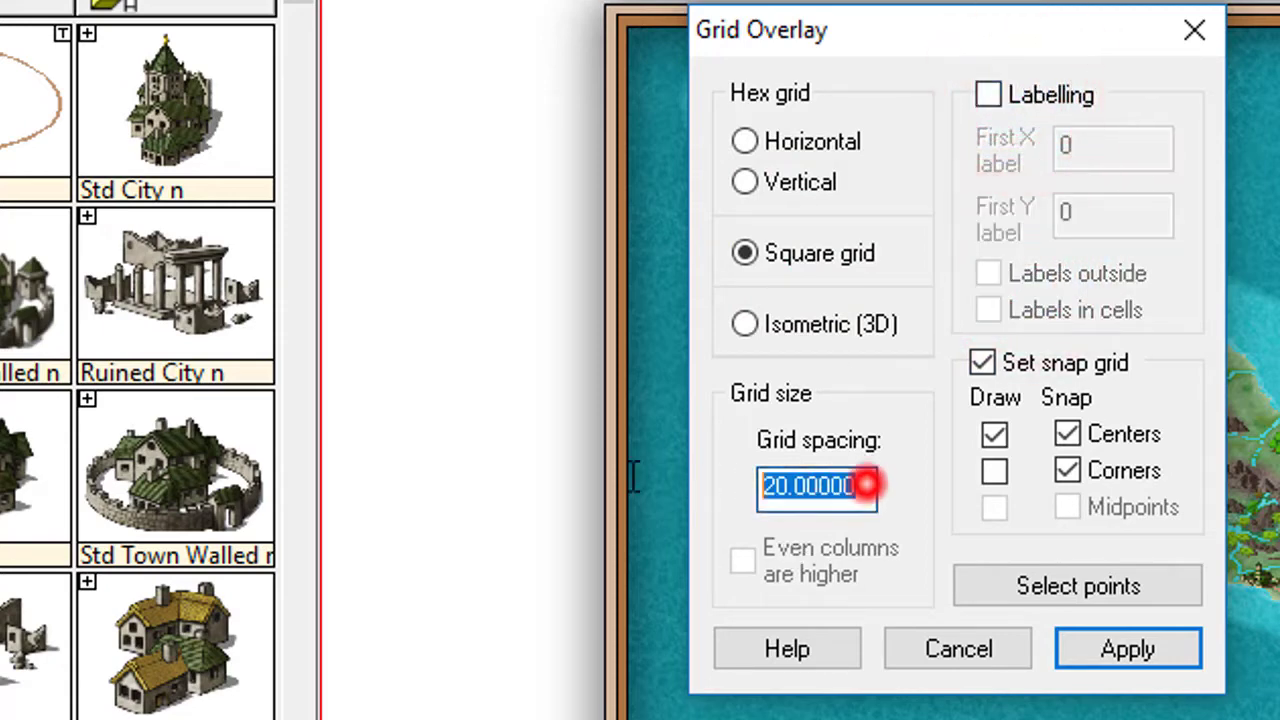
click(1168, 660)
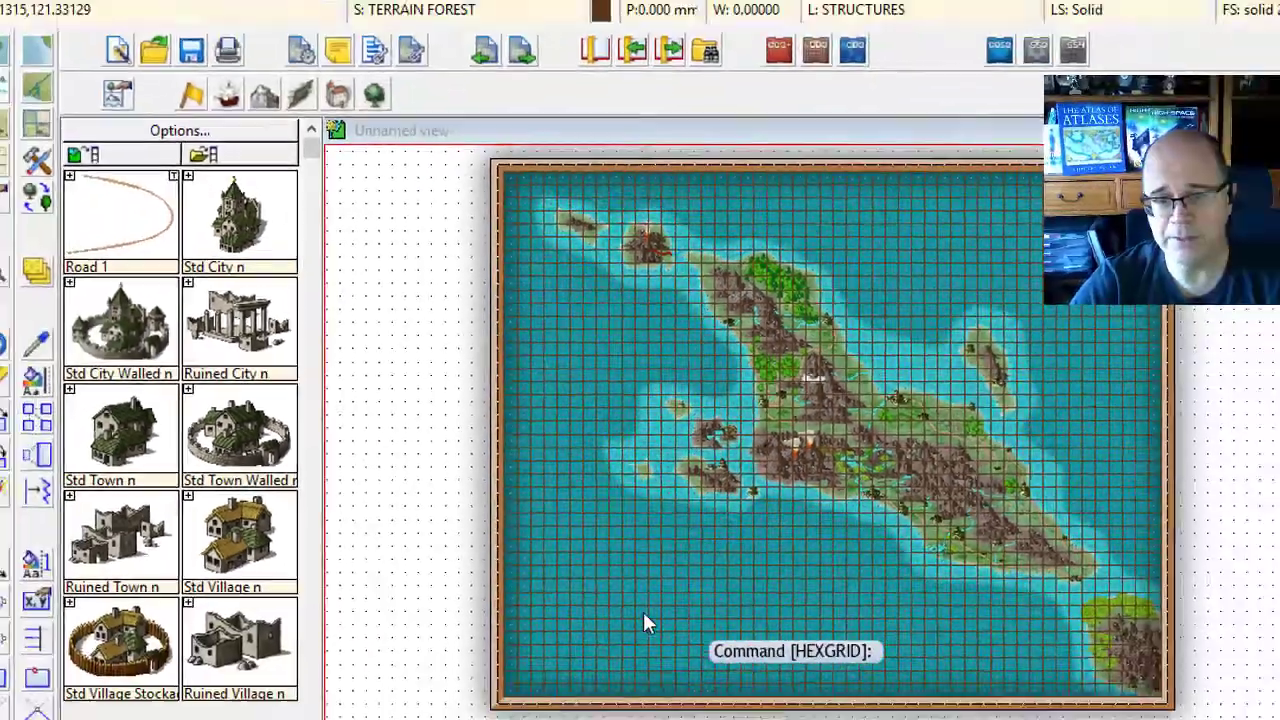
- Hide the GRID sheet in Sheets and Effects and make TEXT the current sheet
click(1218, 163)
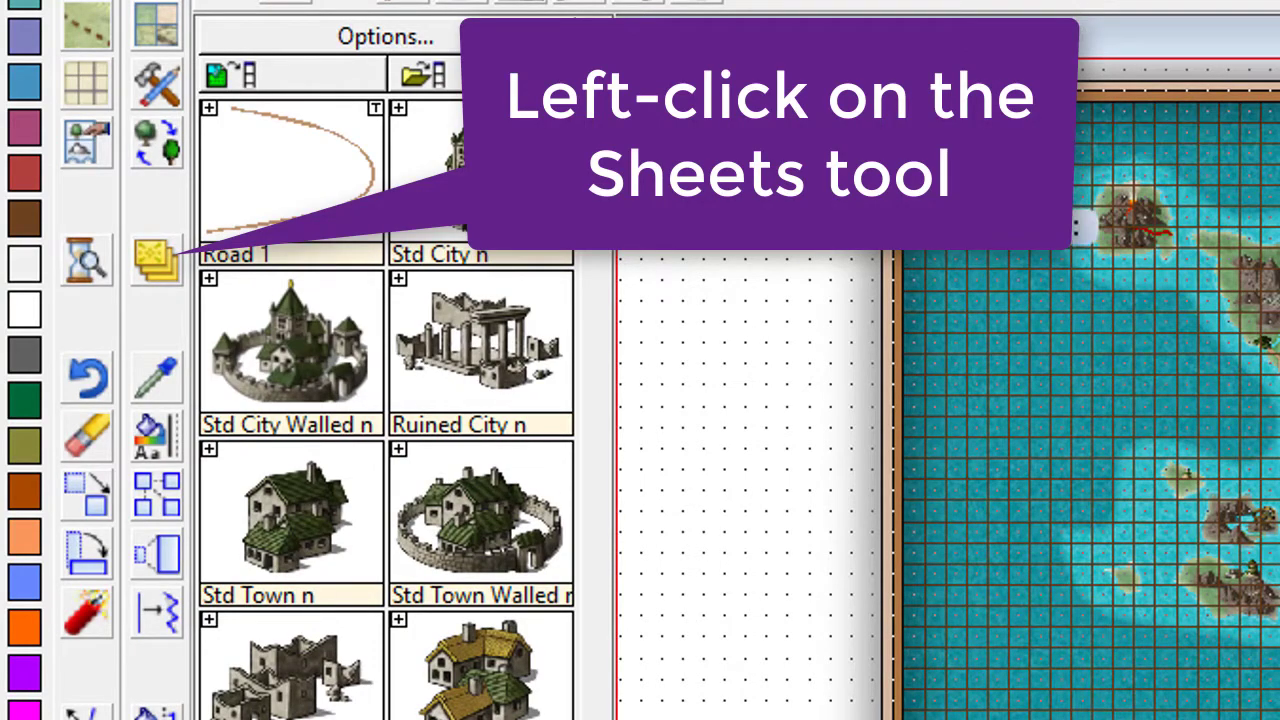
click(152, 262)
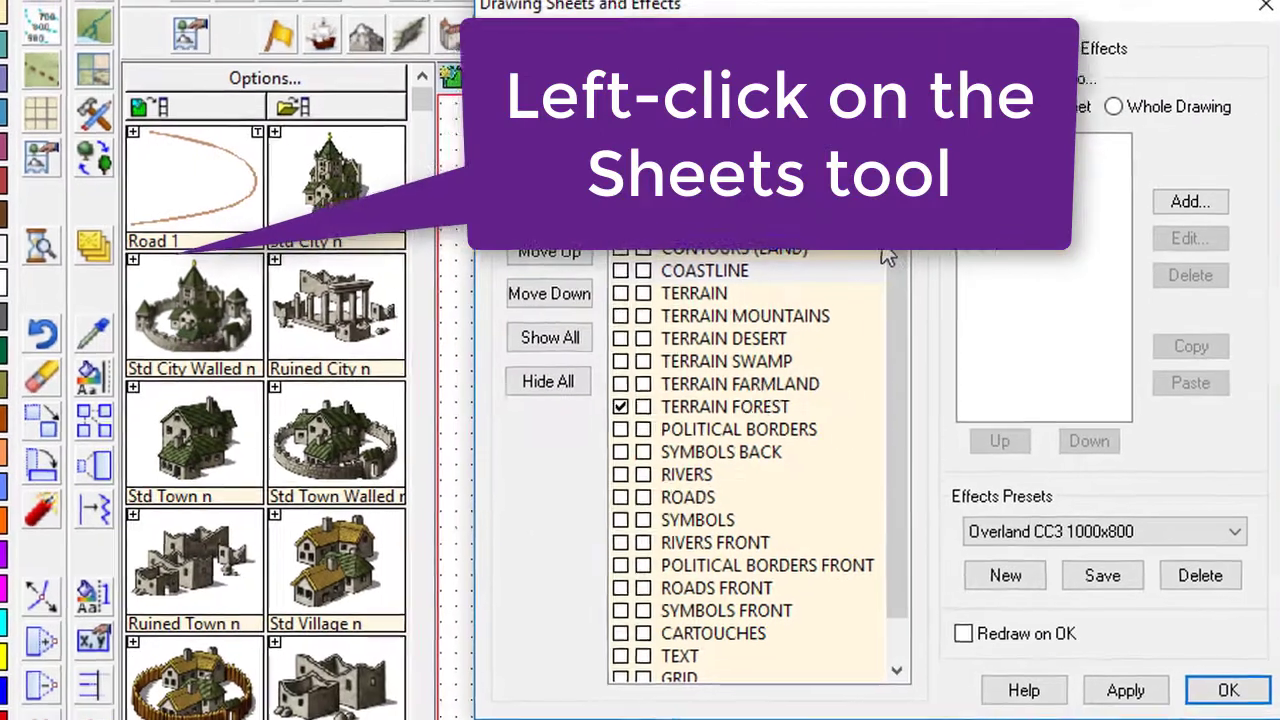
drag(876, 279, 907, 417)
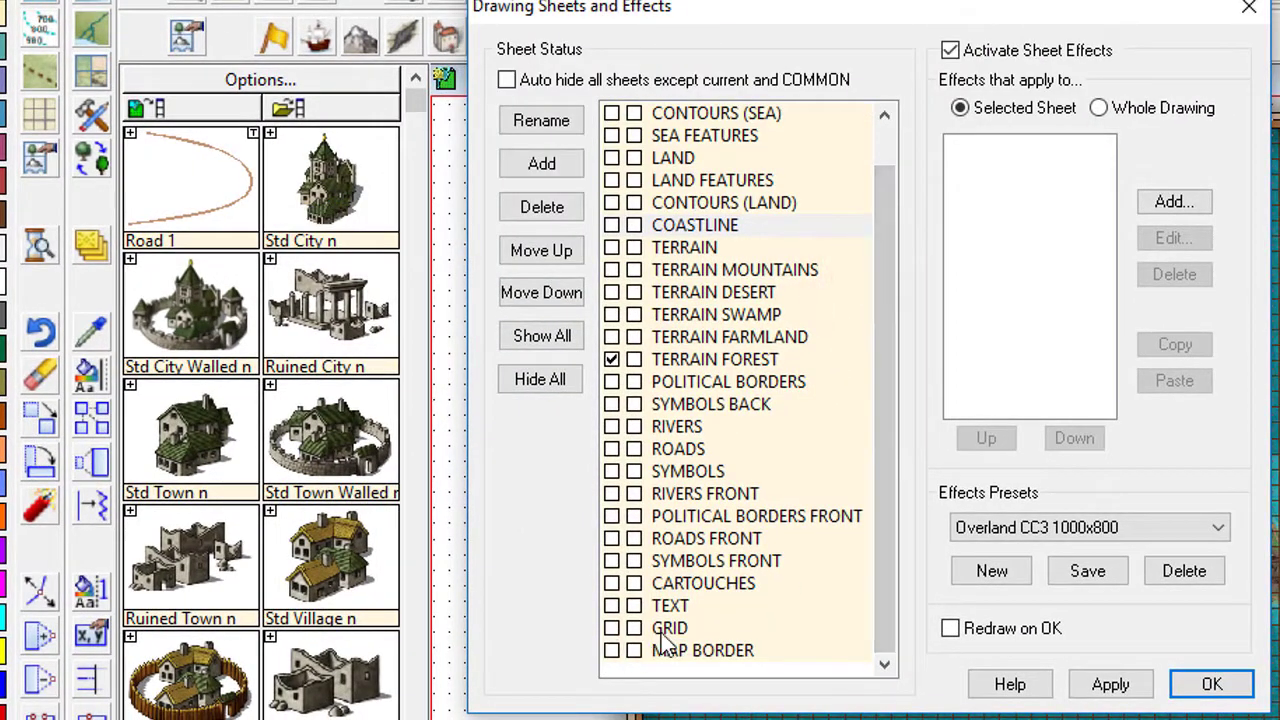
click(668, 630)
click(611, 628)
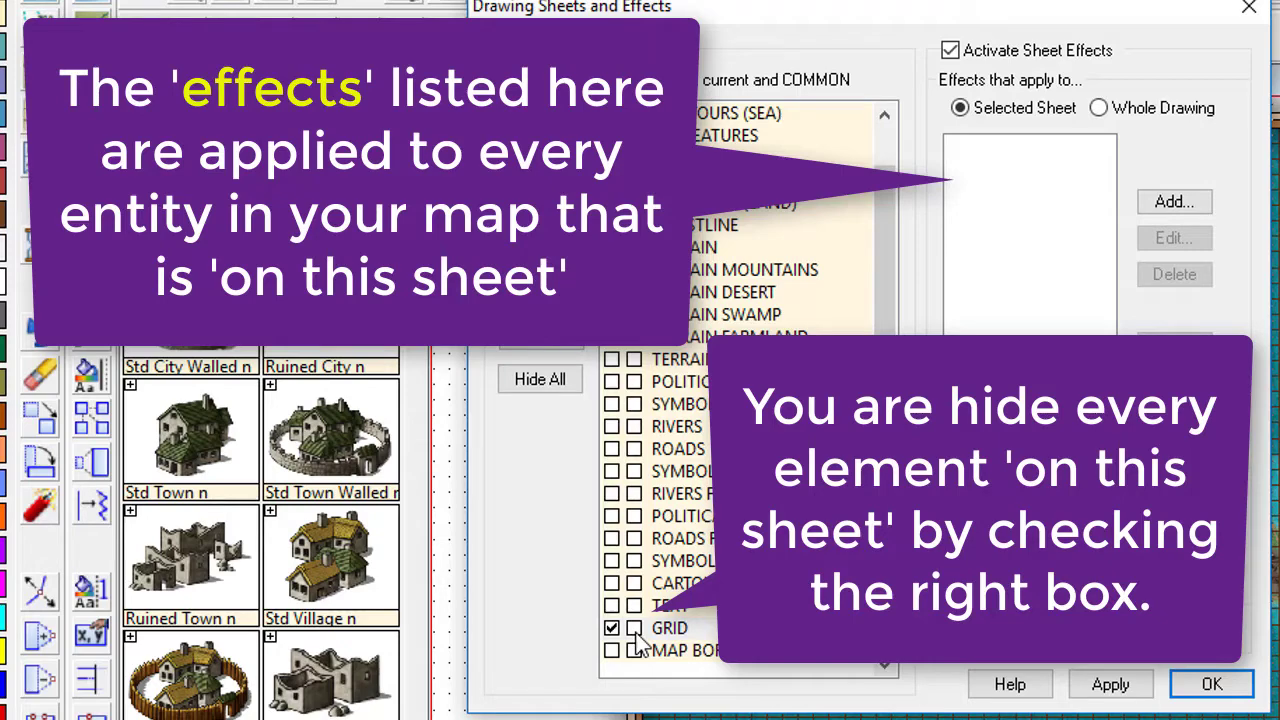
click(634, 628)
click(611, 606)
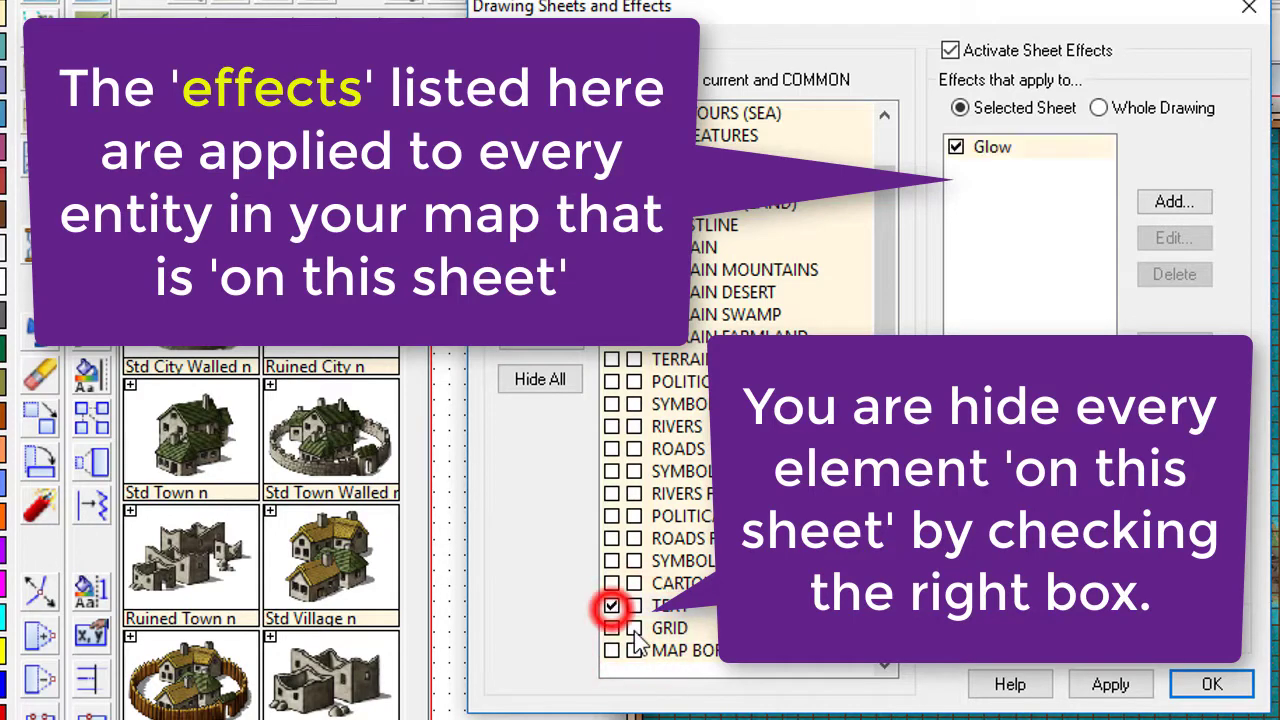
click(634, 628)
click(1211, 684)
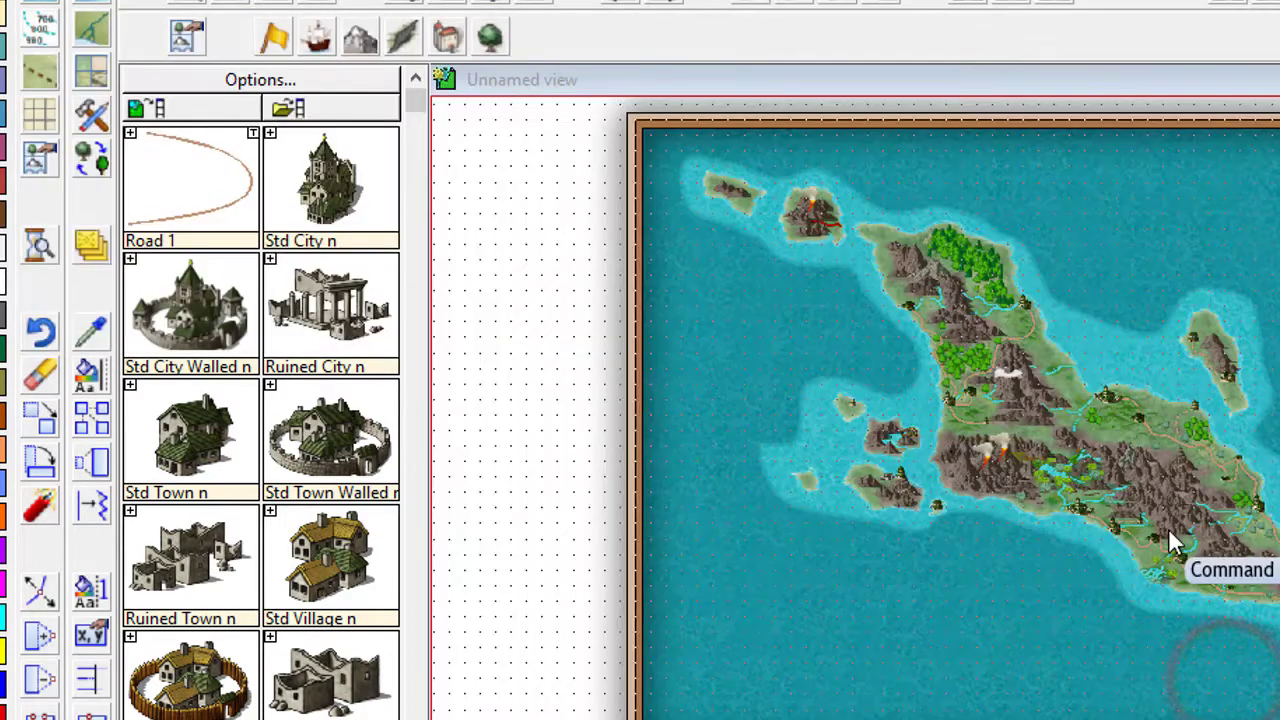
- Unhide the GRID sheet, make it current, and add a 50% opacity Transparency effect
click(90, 243)
click(634, 650)
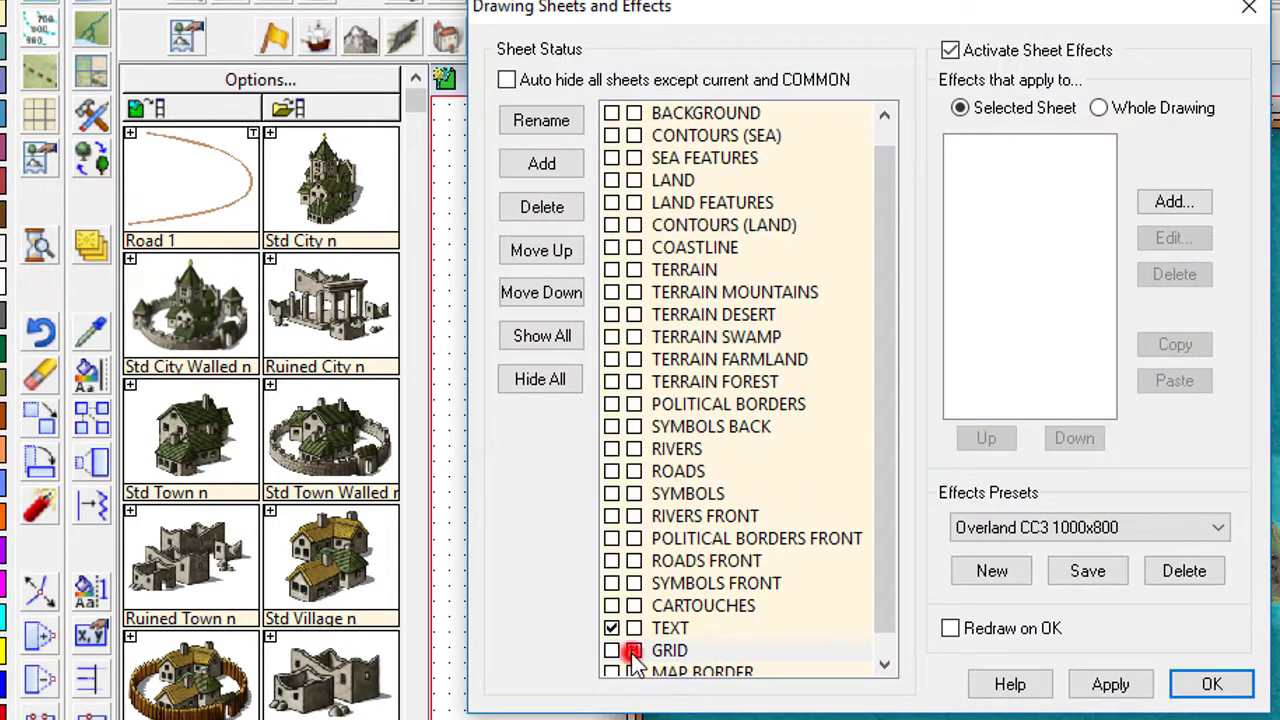
click(611, 651)
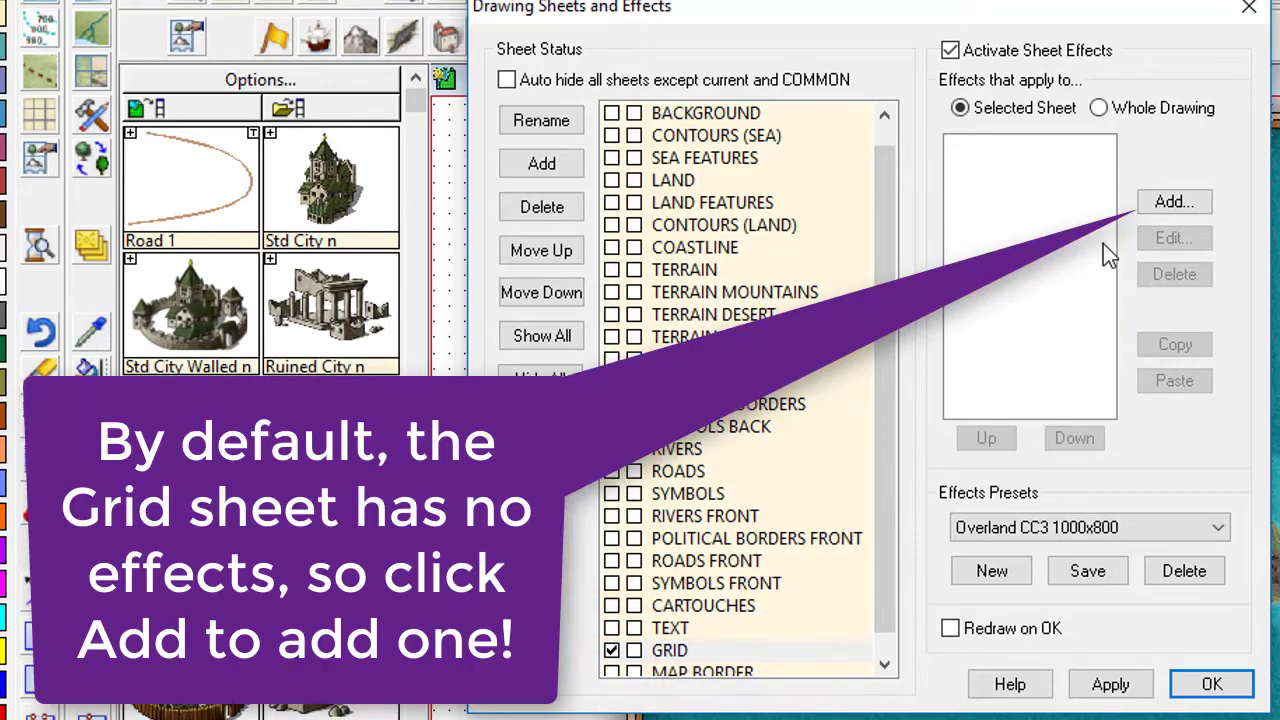
click(1170, 203)
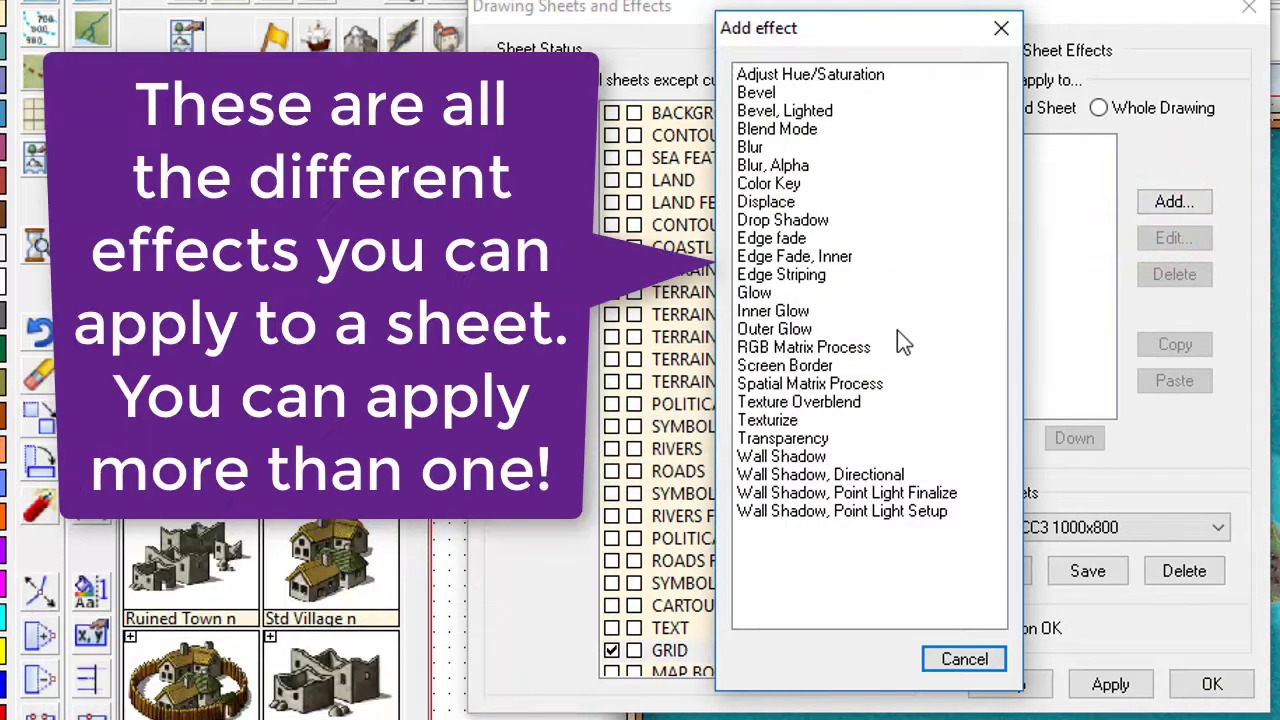
double_click(800, 438)
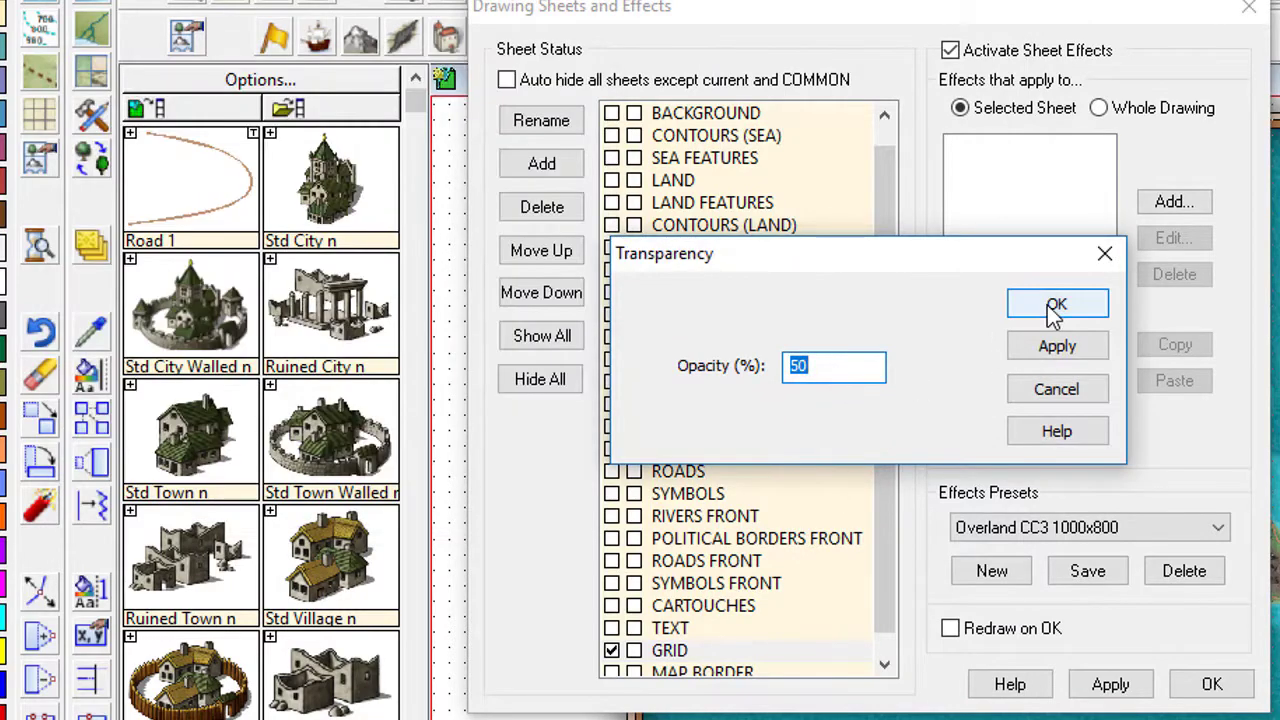
click(1055, 304)
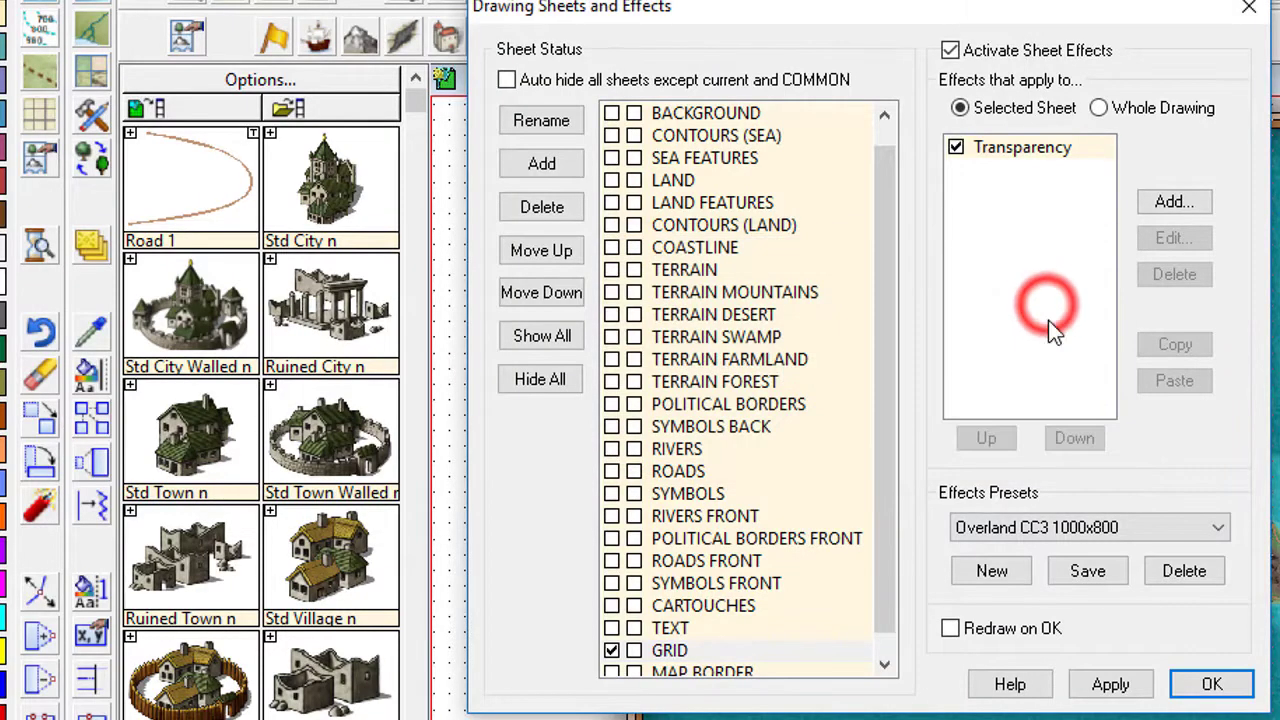
click(1203, 685)
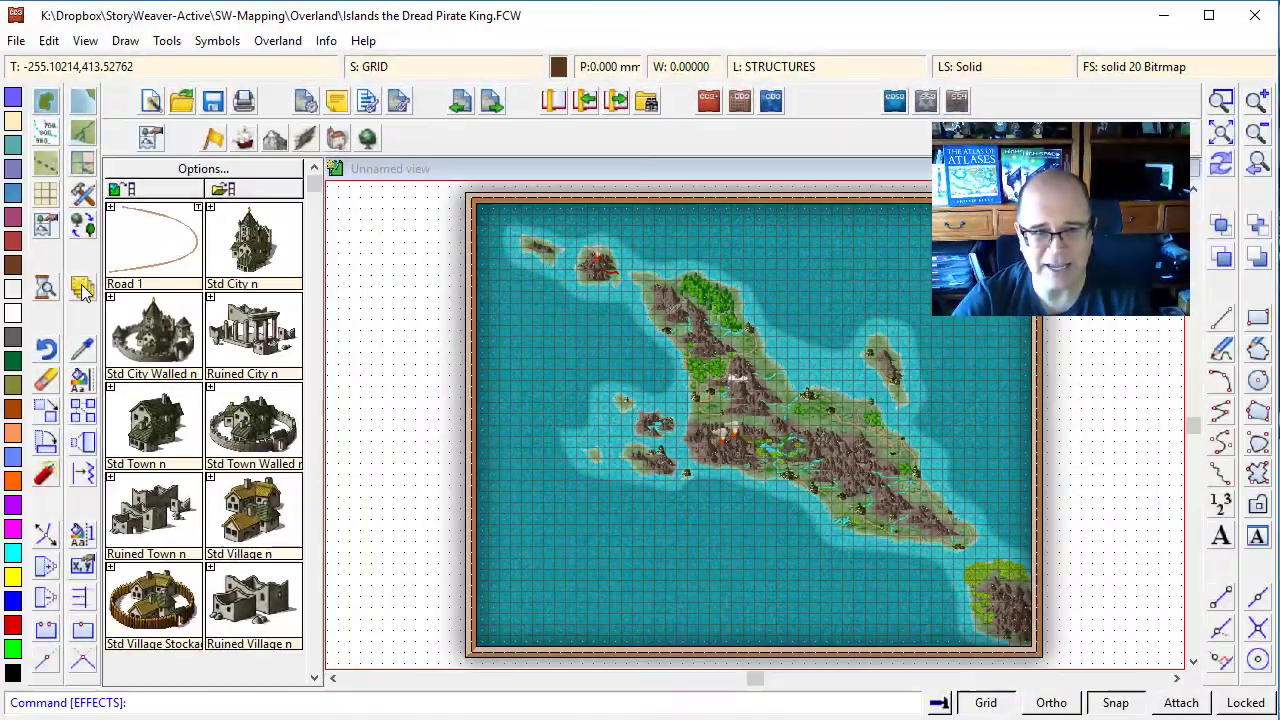
- Change the GRID sheet's Transparency effect opacity to 3%
click(83, 288)
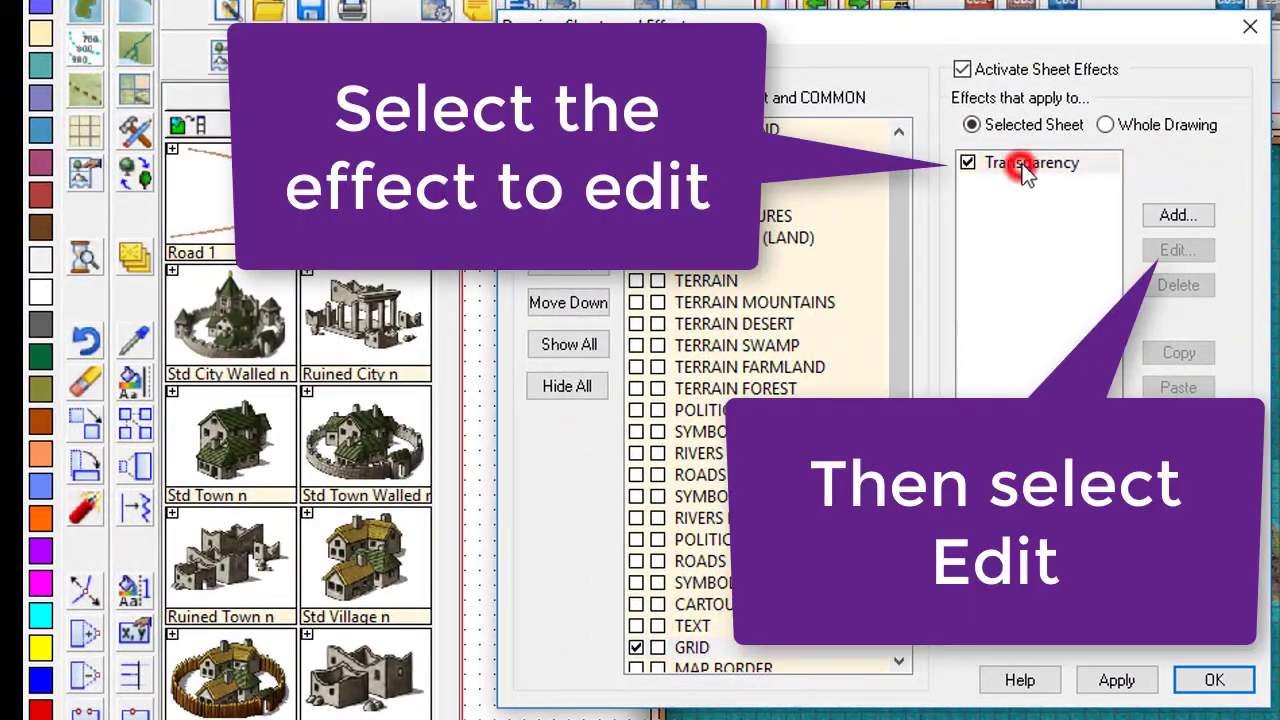
click(1027, 170)
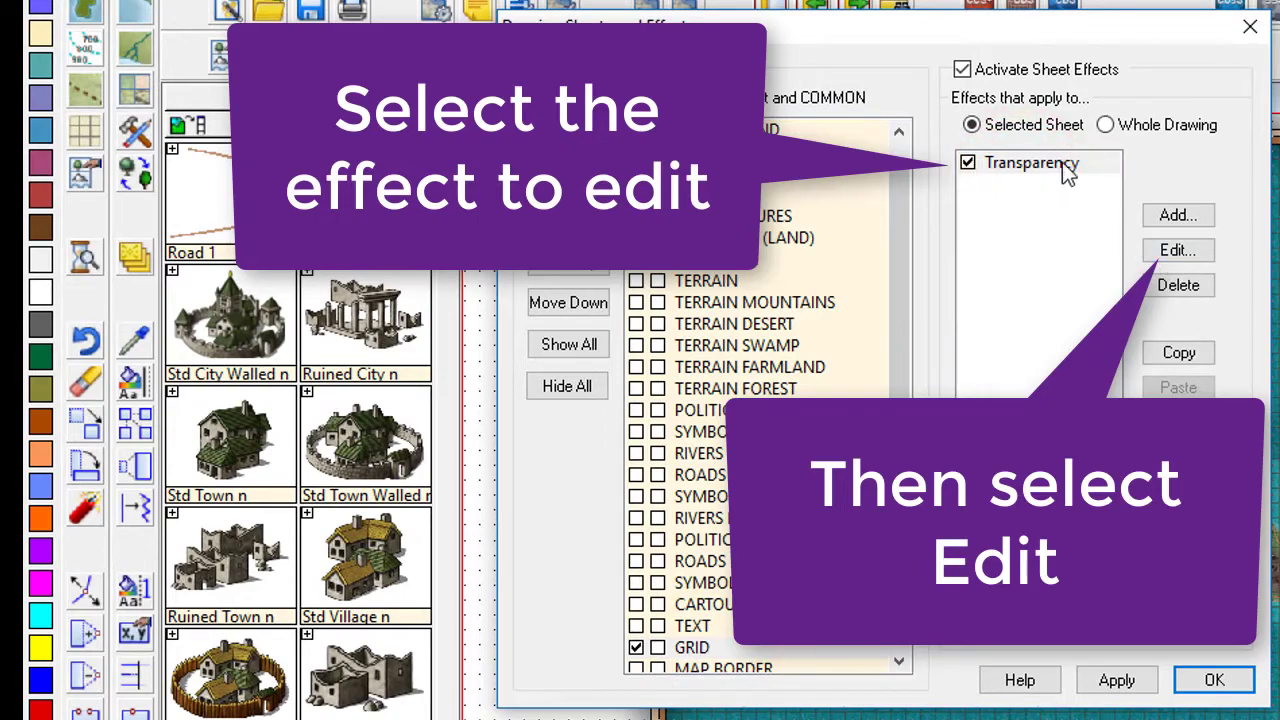
click(1188, 249)
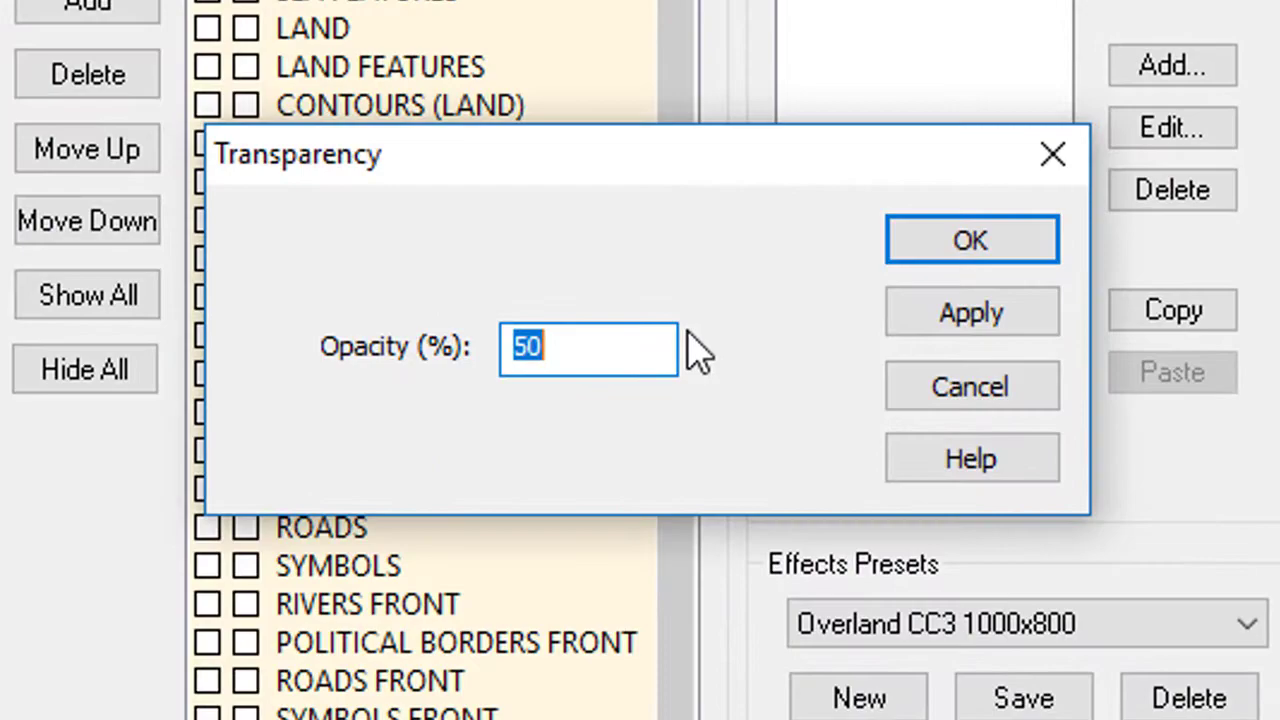
text(3)
click(971, 241)
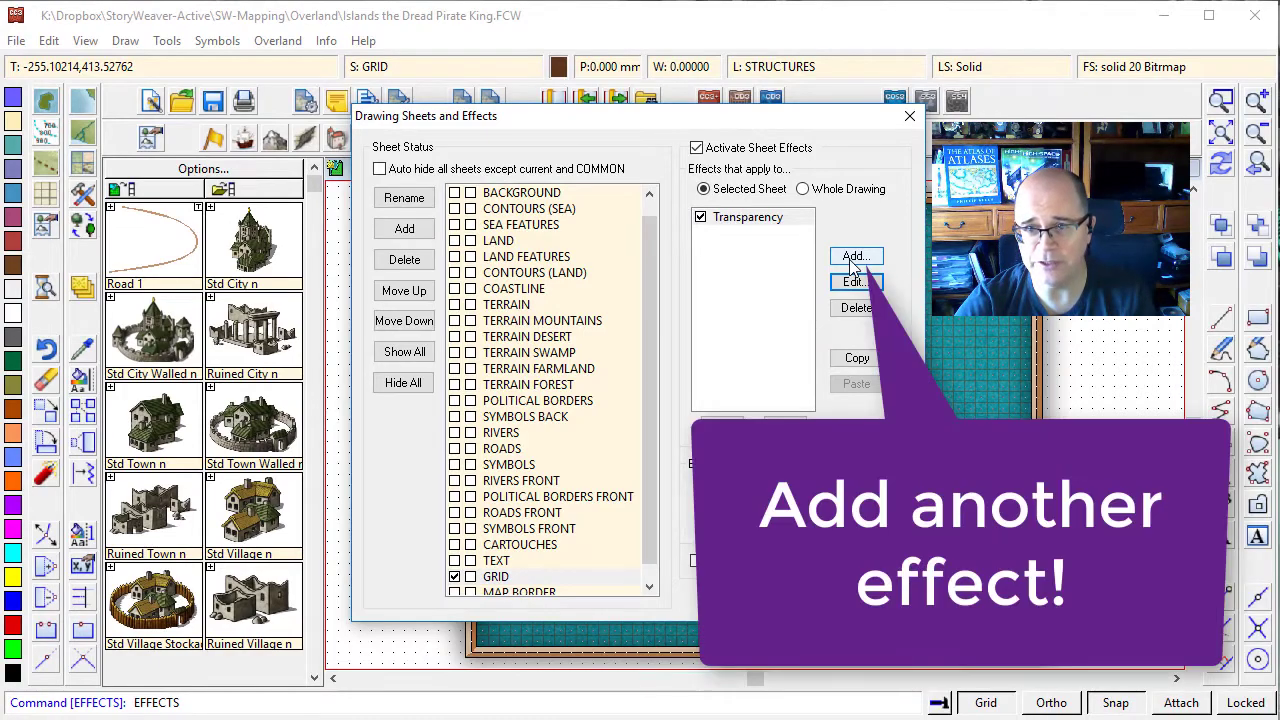
- Add a Blur effect with radius 2 map units to the GRID sheet
click(854, 258)
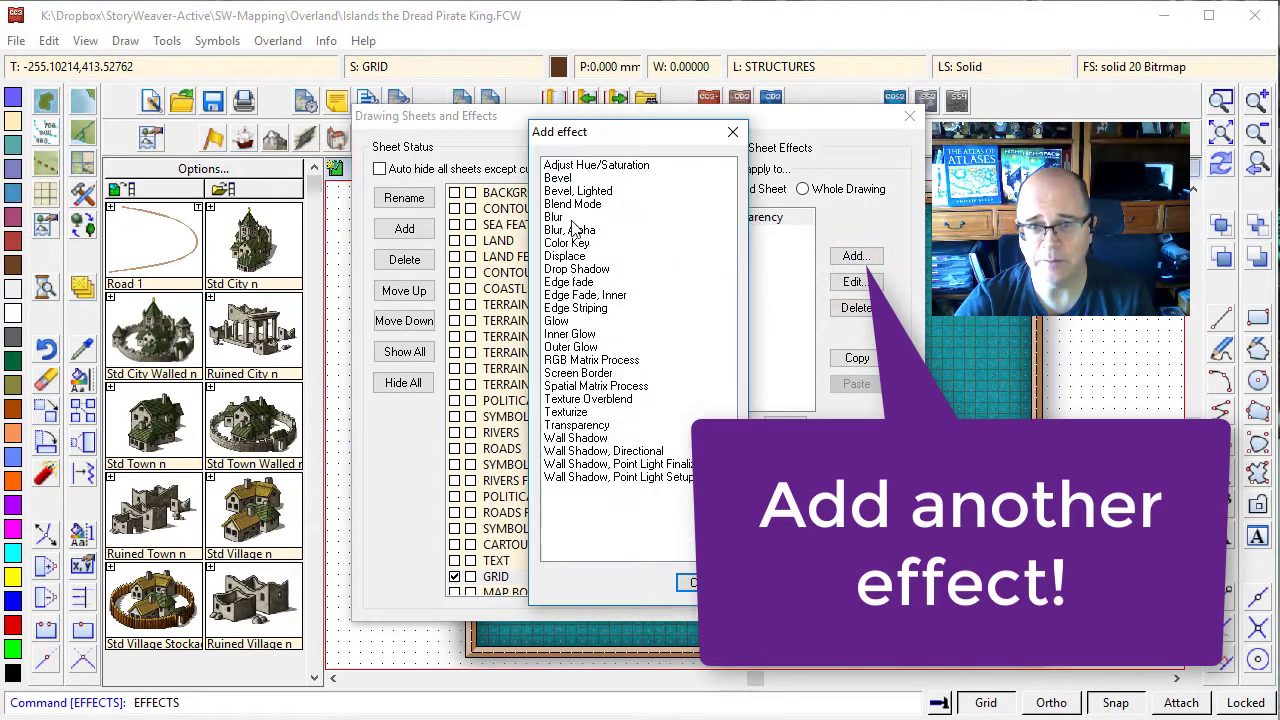
double_click(553, 217)
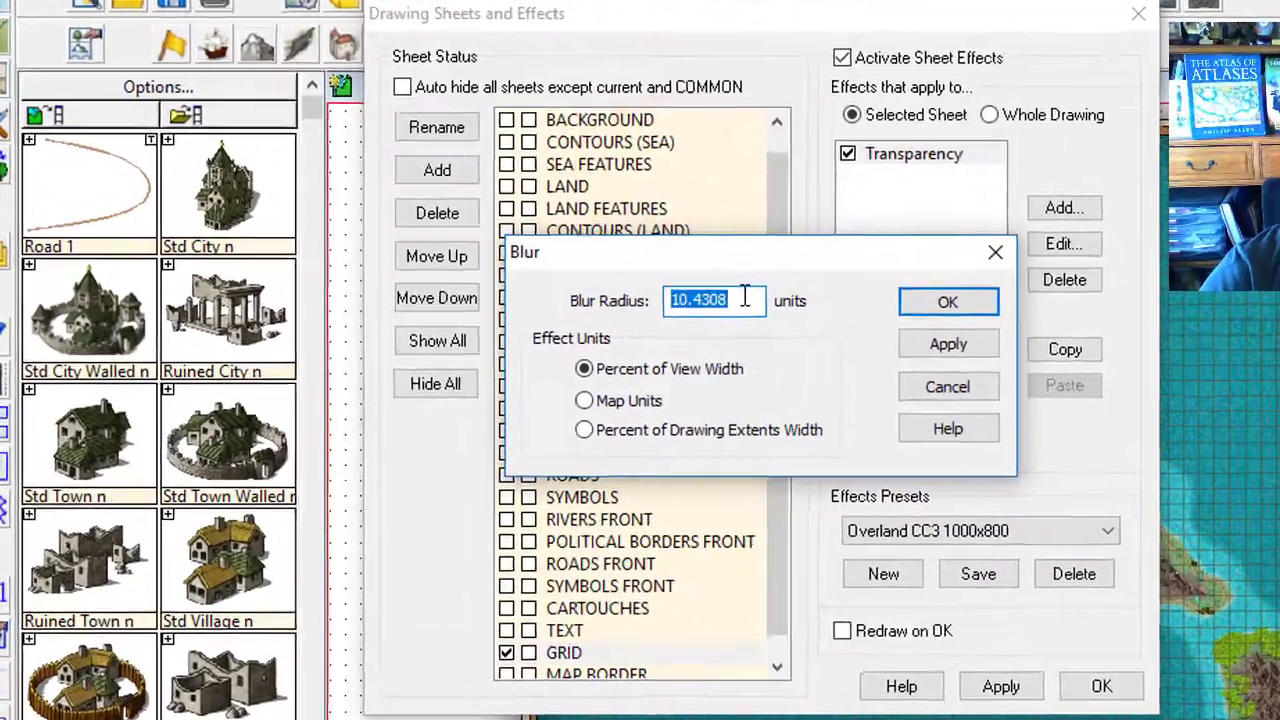
click(742, 295)
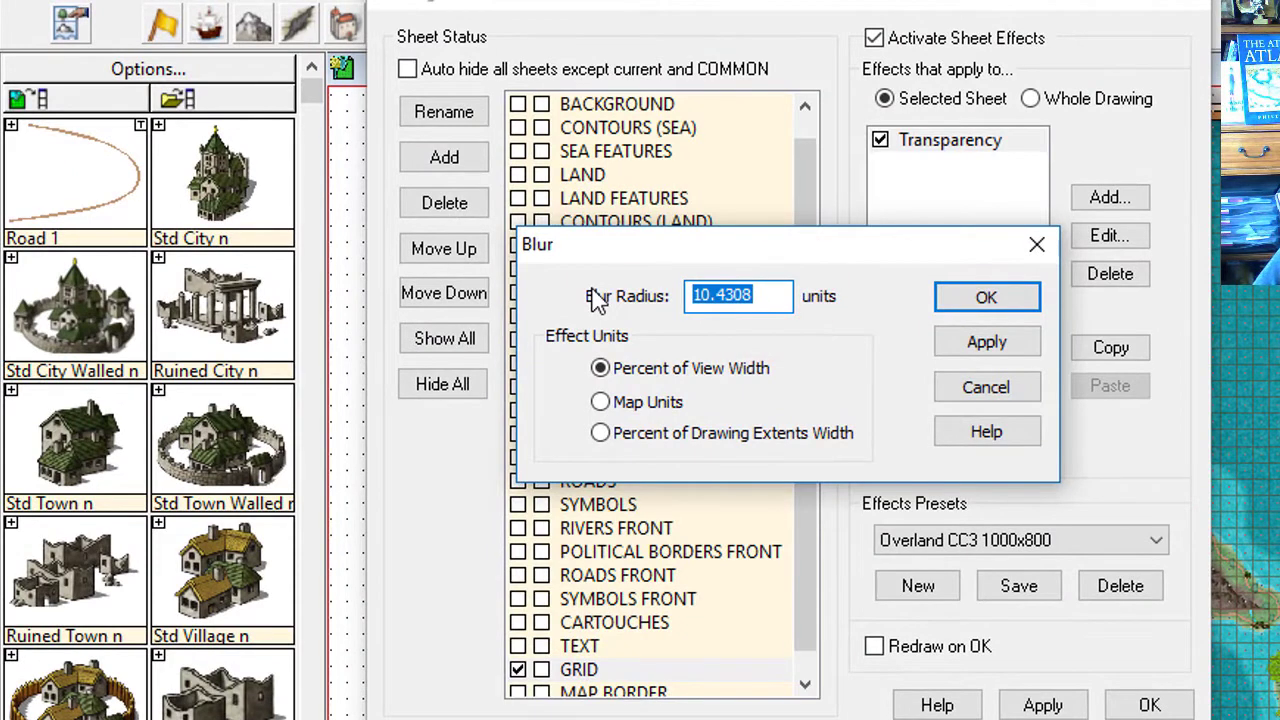
text(2)
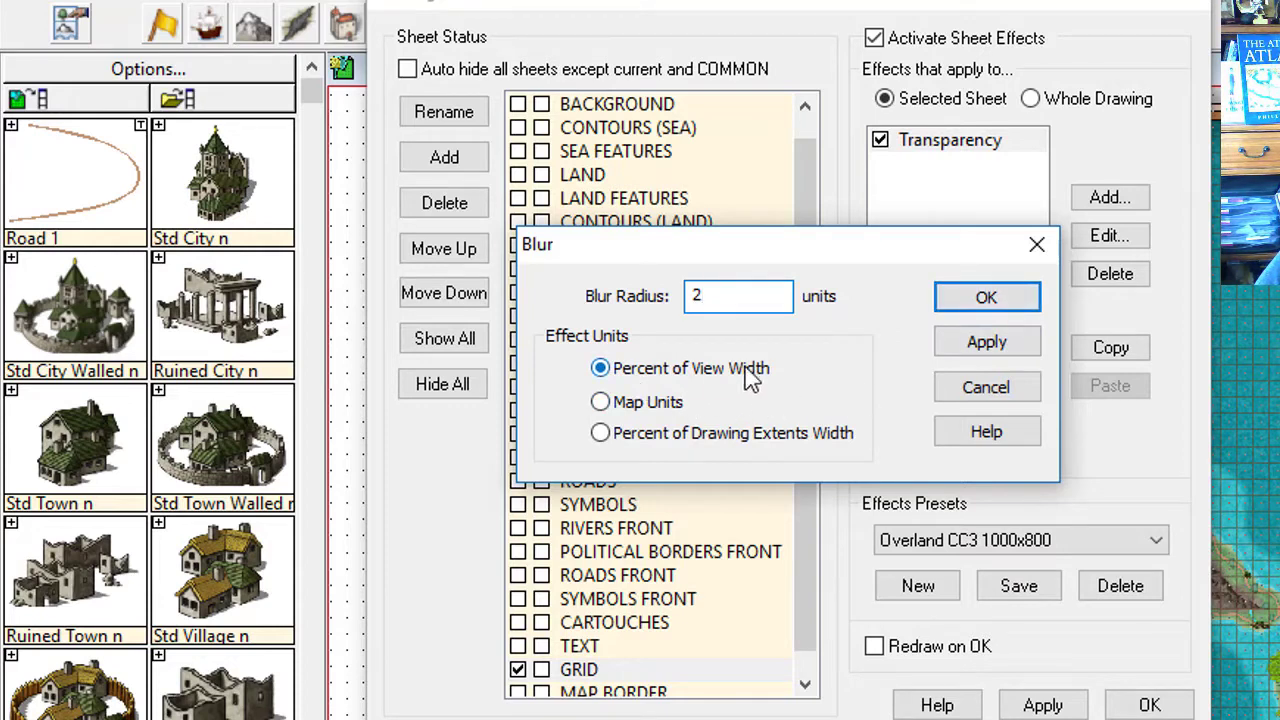
click(620, 402)
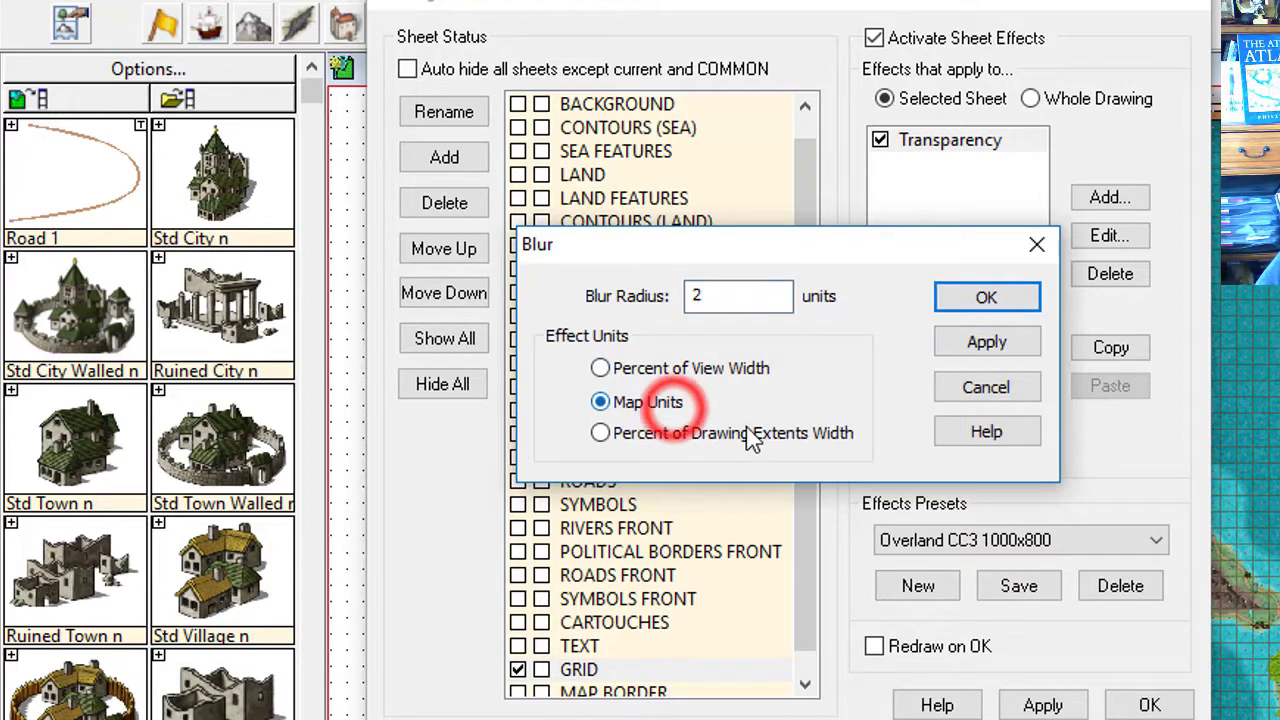
click(986, 297)
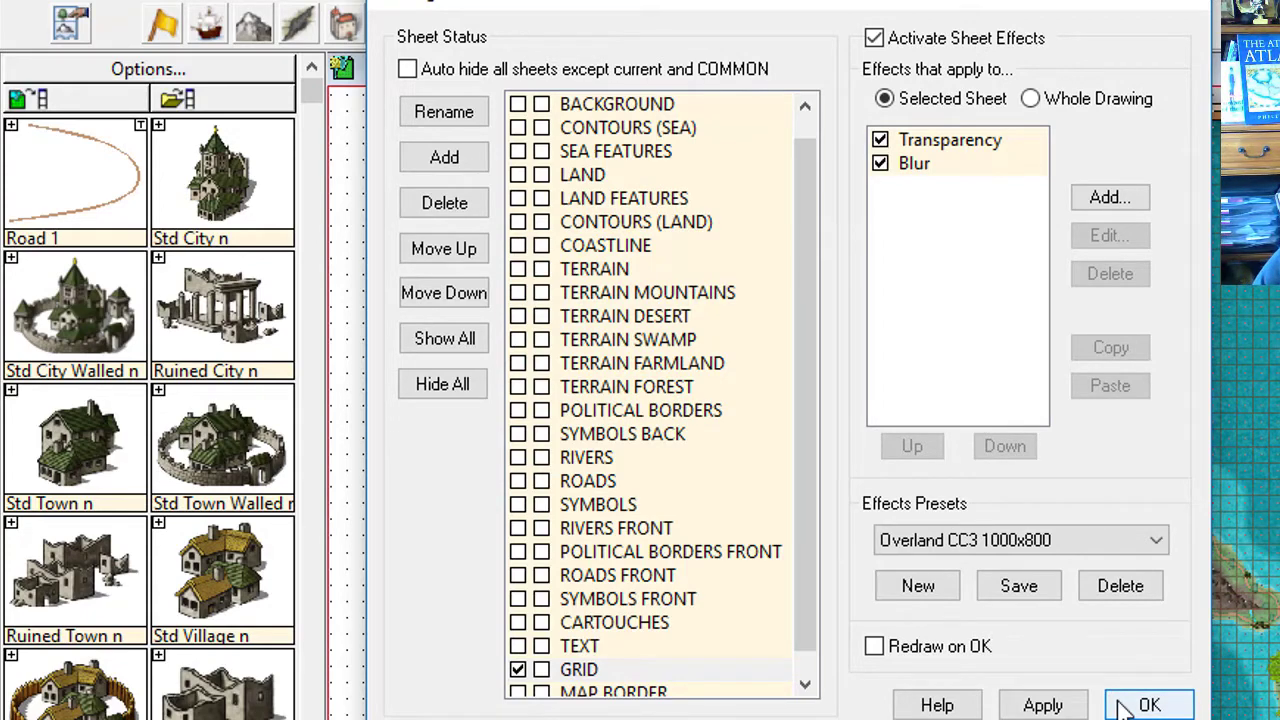
click(1148, 706)
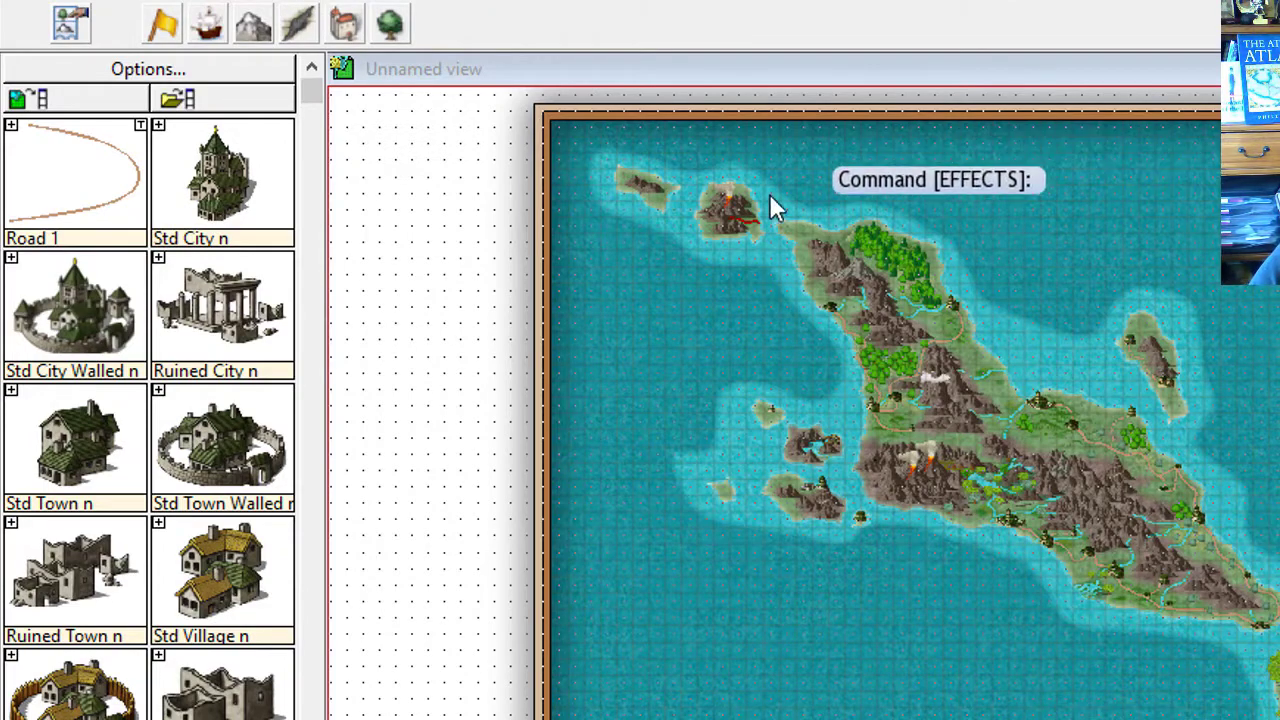
key(ctrl+w)
click(763, 303)
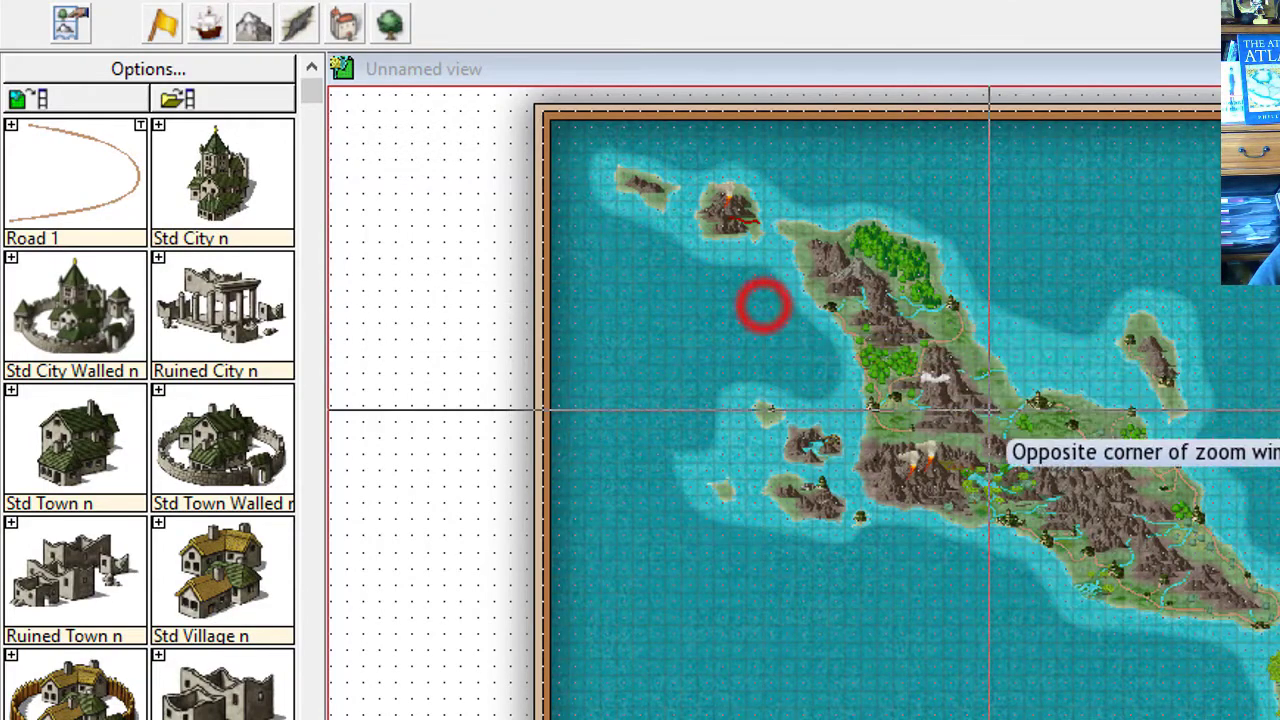
click(1172, 556)
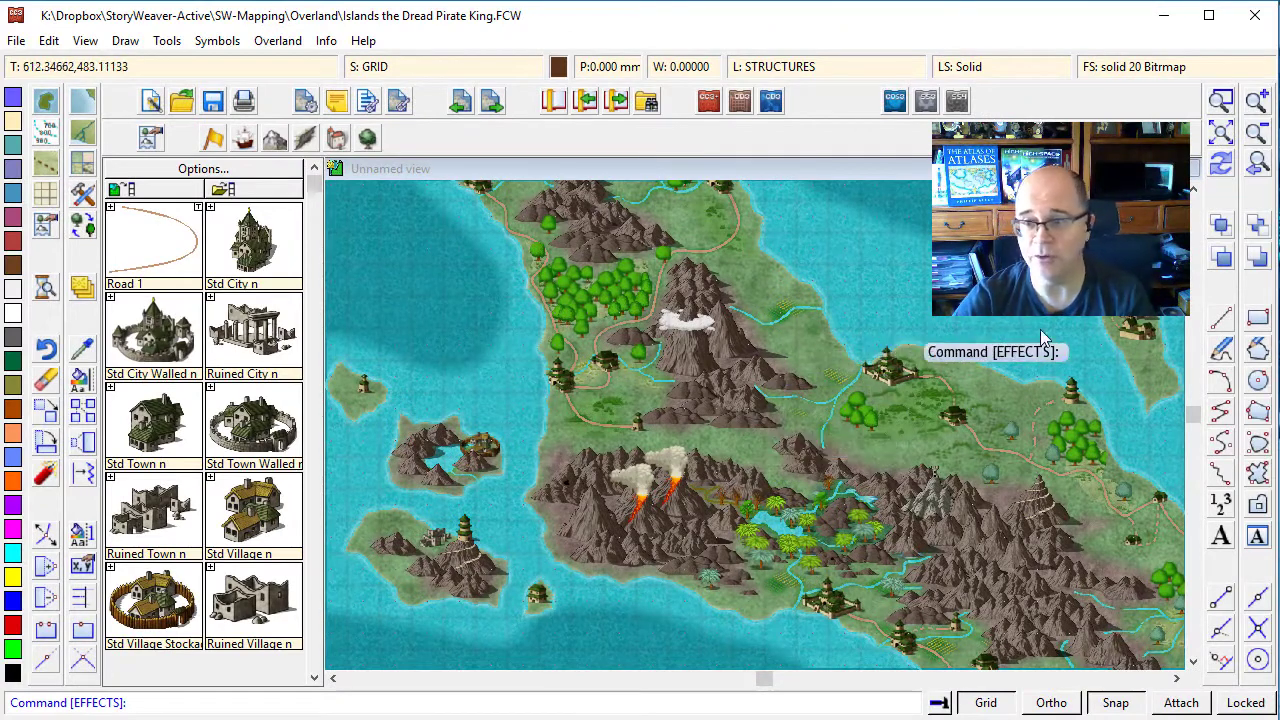
click(1221, 133)
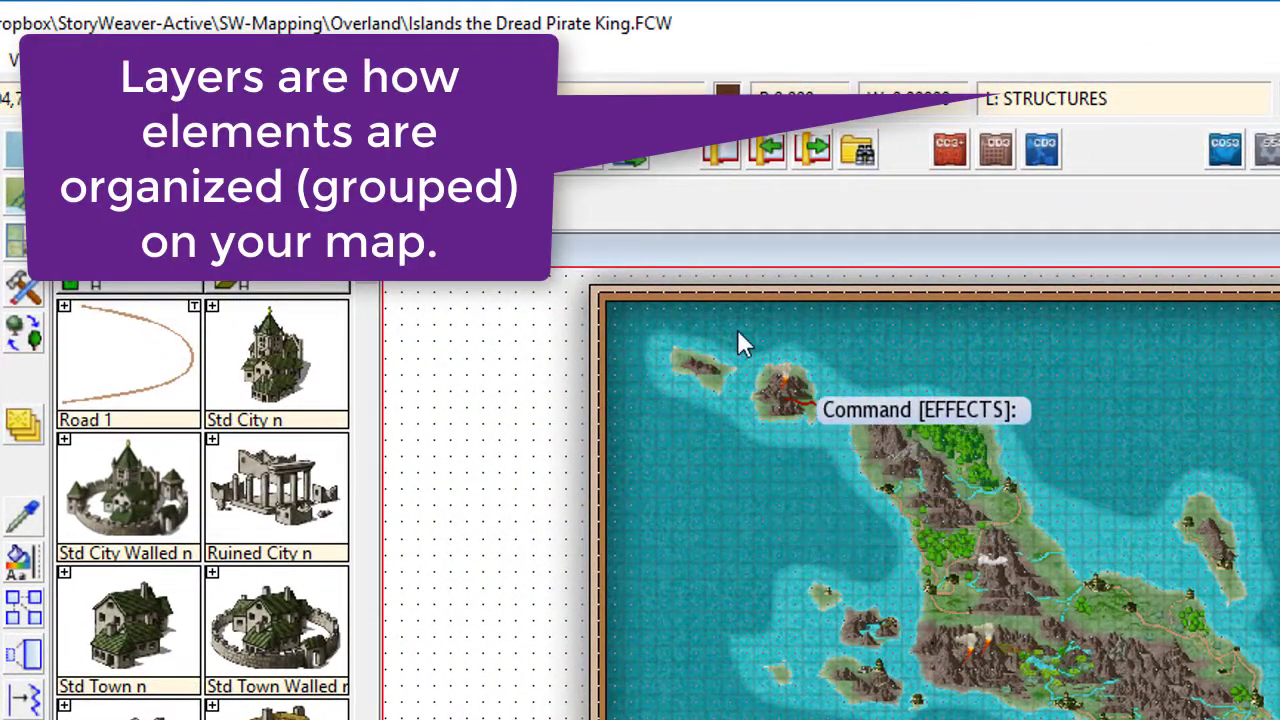
- Add a new layer named SQUARE GRID ONLY in the Select Layer dialog
click(1063, 101)
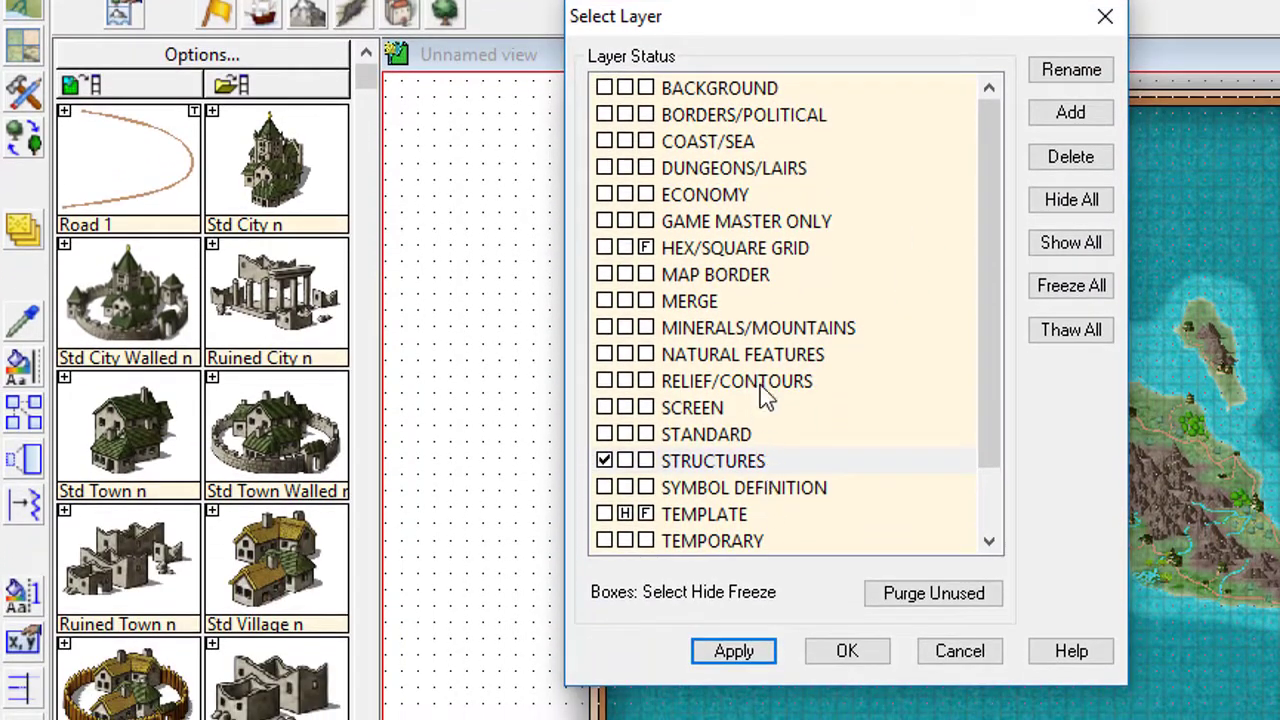
click(752, 254)
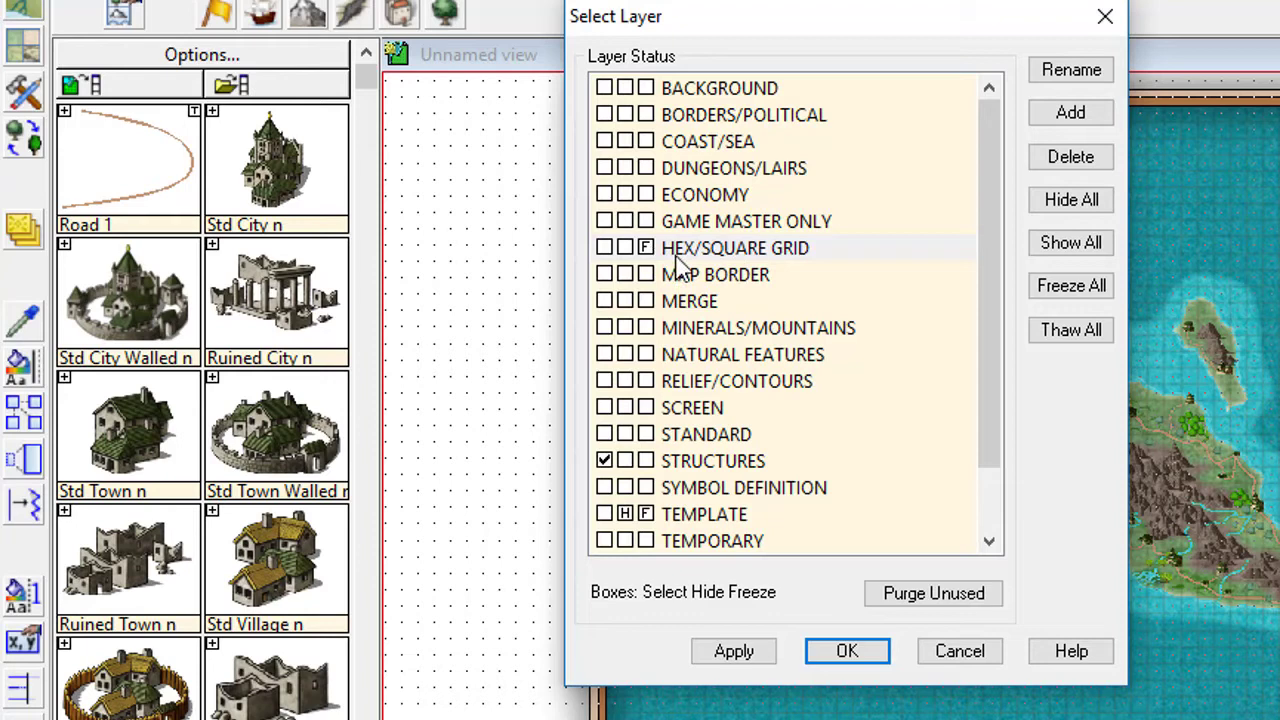
click(1068, 110)
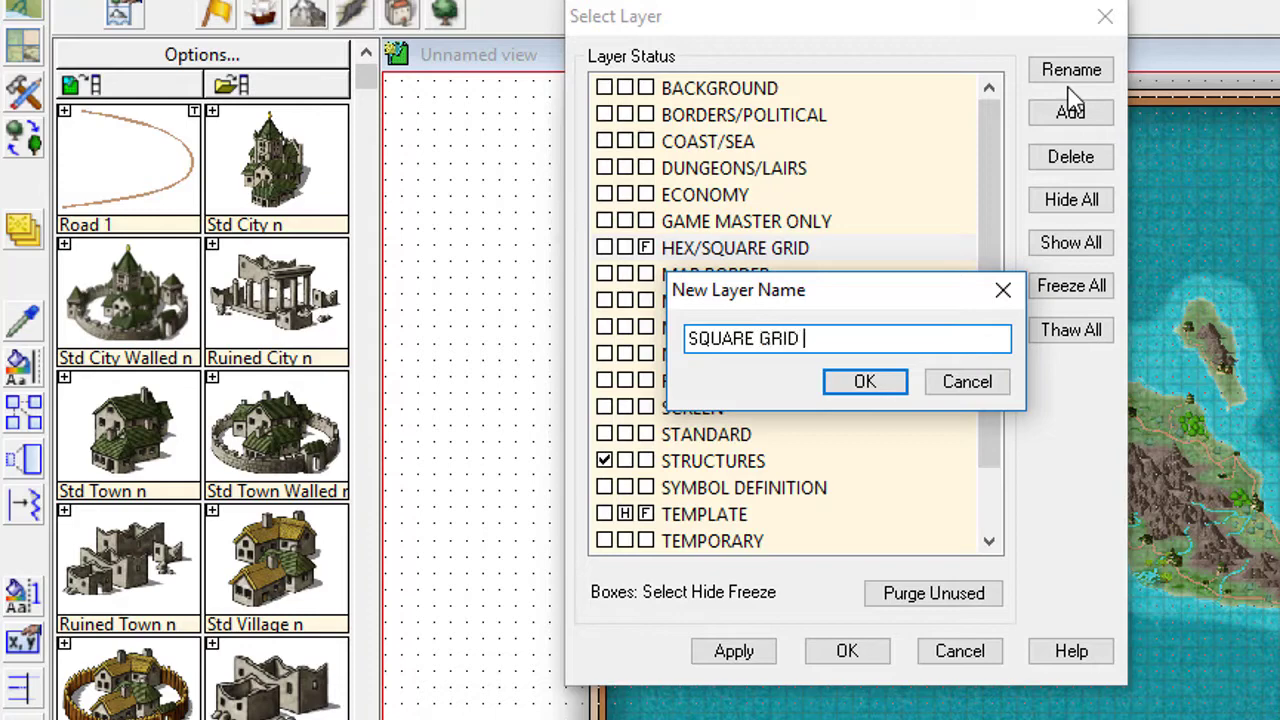
text(Y)
key(Return)
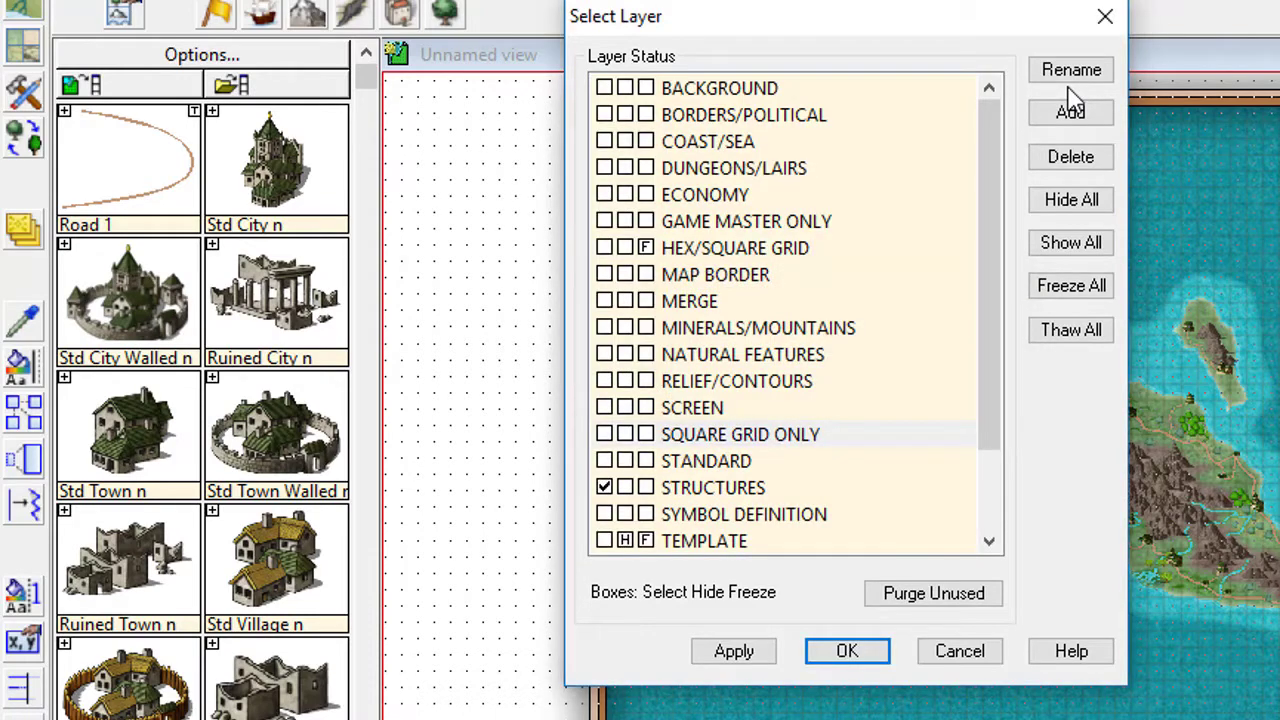
click(777, 440)
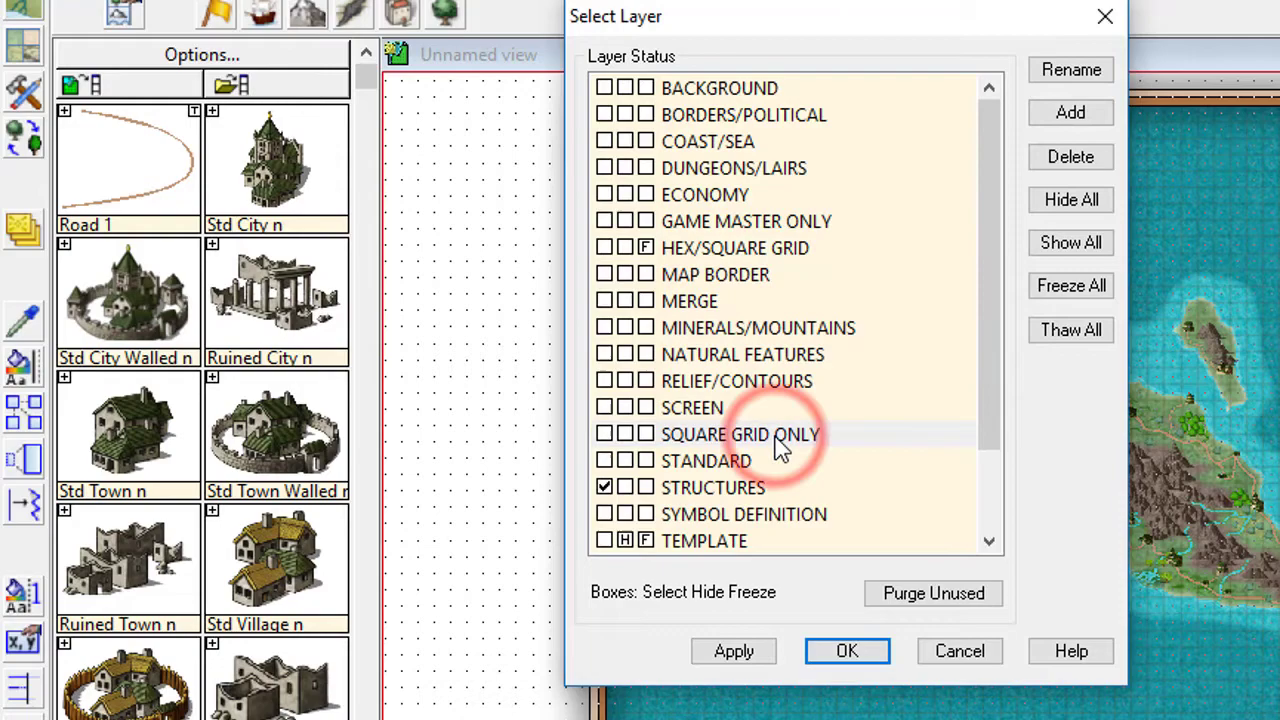
click(847, 652)
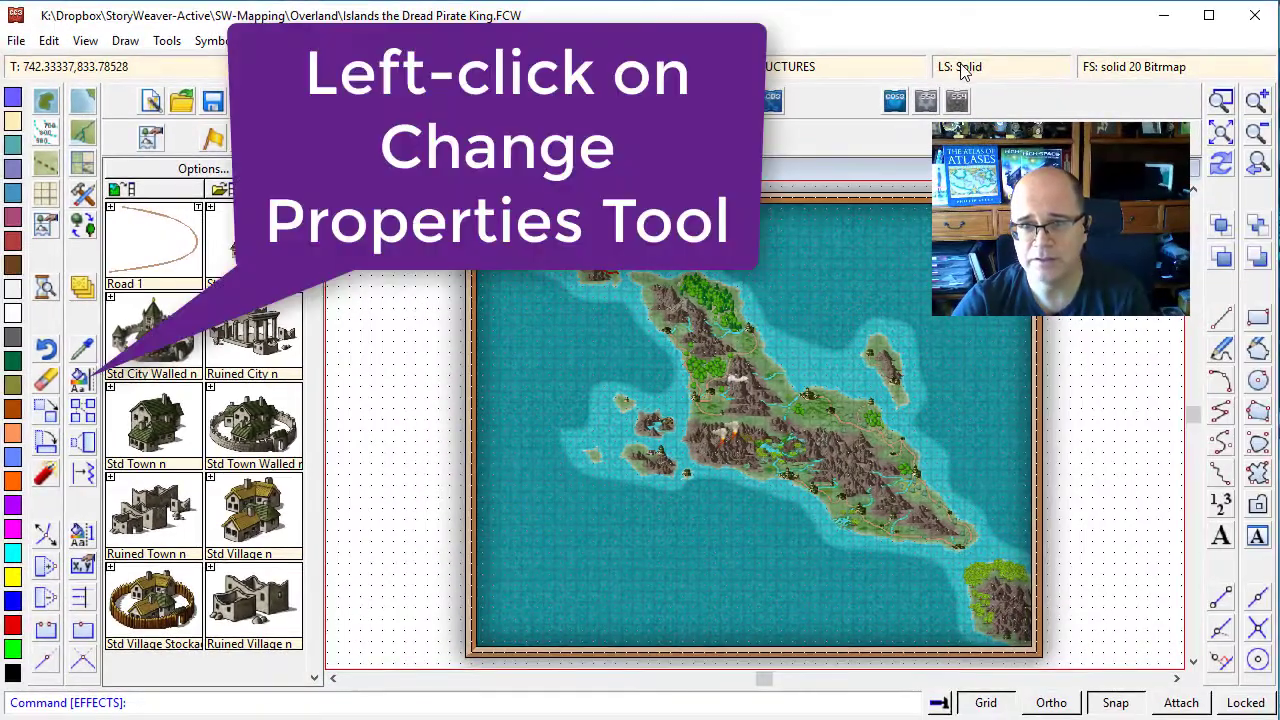
- Start Change Properties and select the square grid as the single entity
click(85, 379)
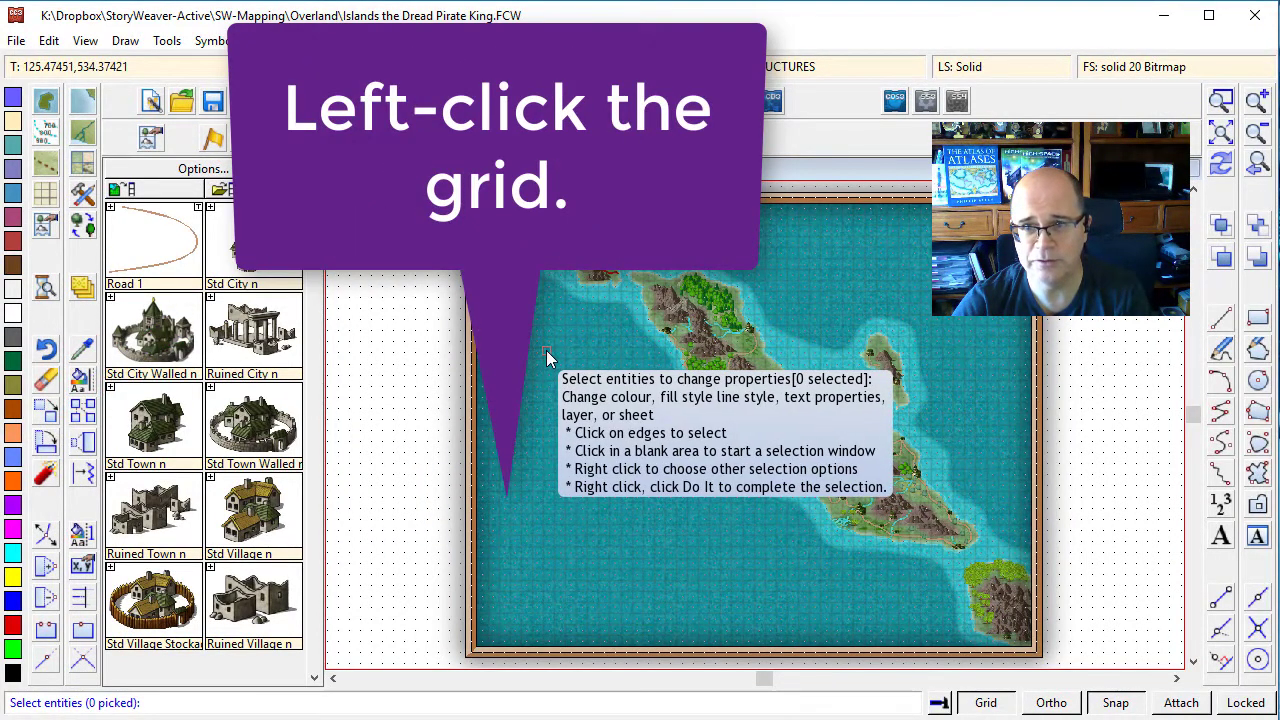
click(547, 351)
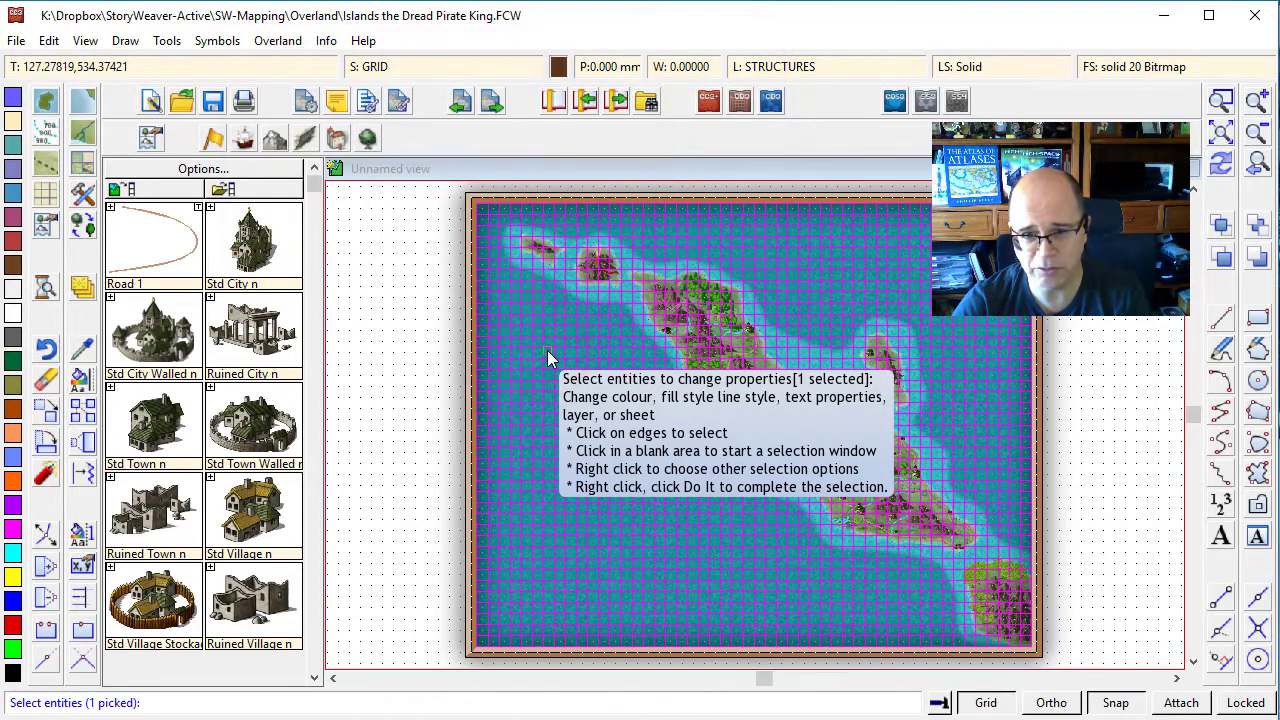
right_click(547, 351)
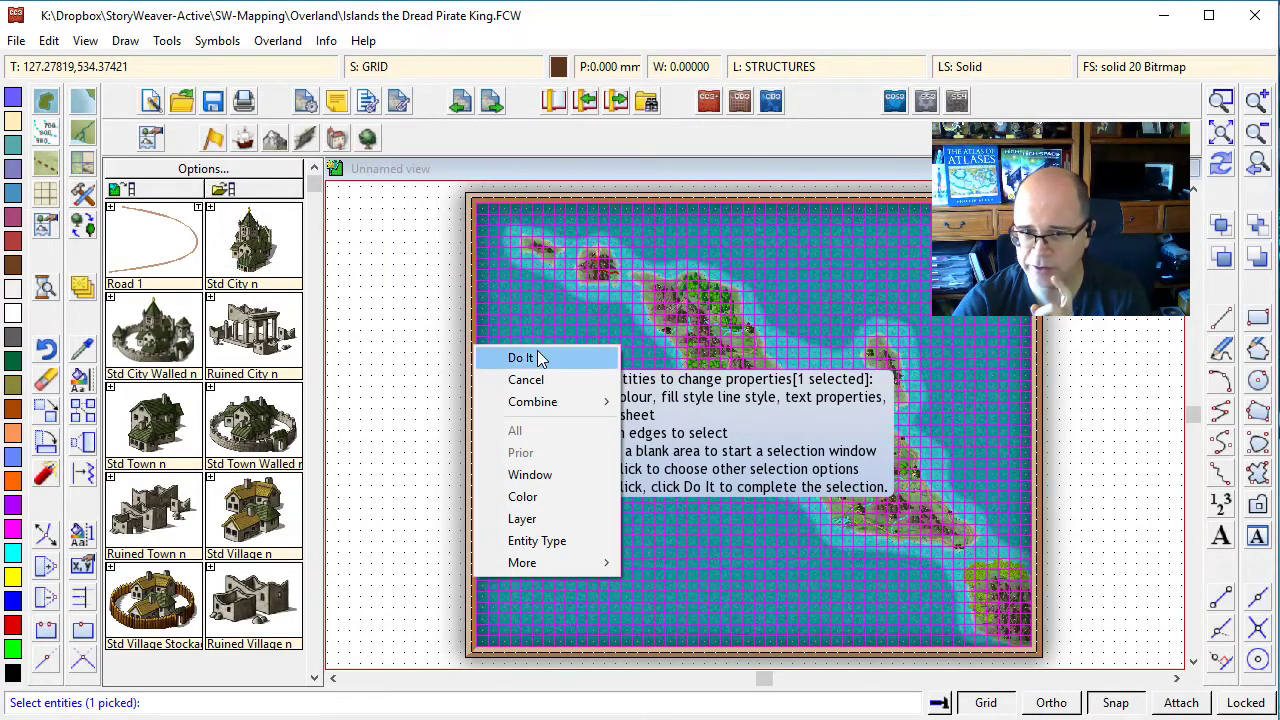
- Set the square grid's layer to SQUARE GRID ONLY, keeping Sheet GRID
click(538, 358)
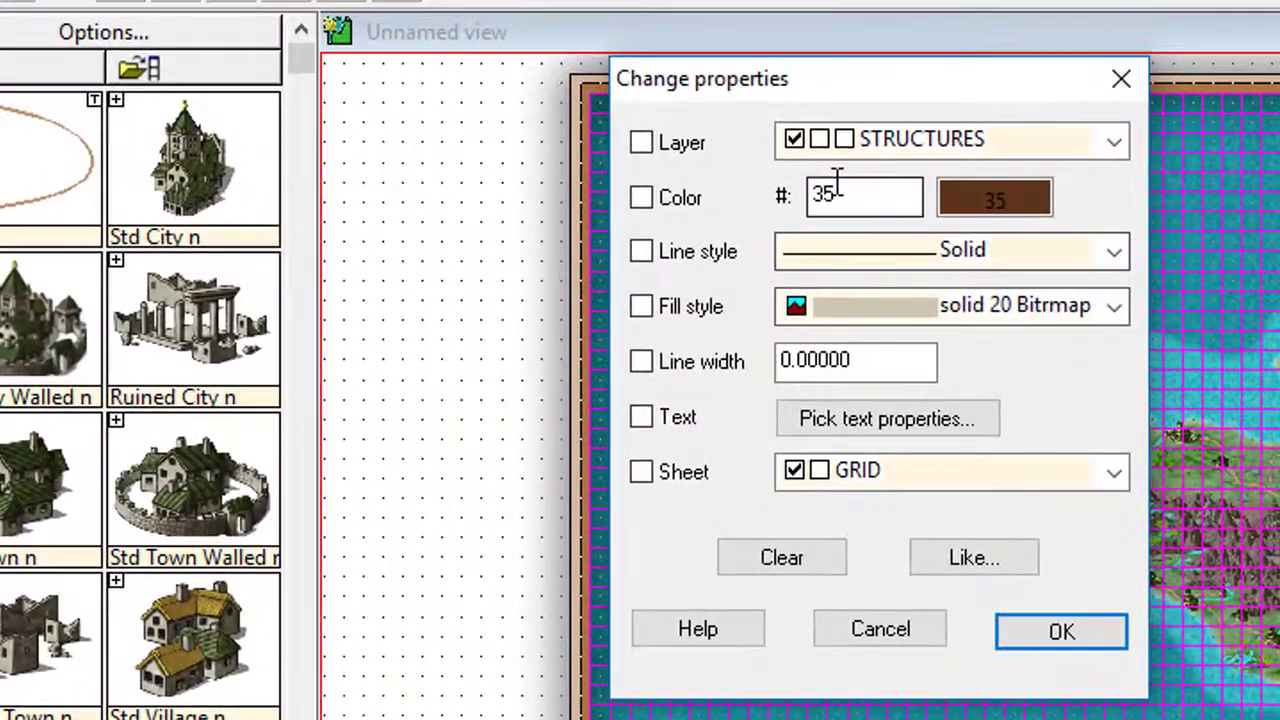
click(940, 470)
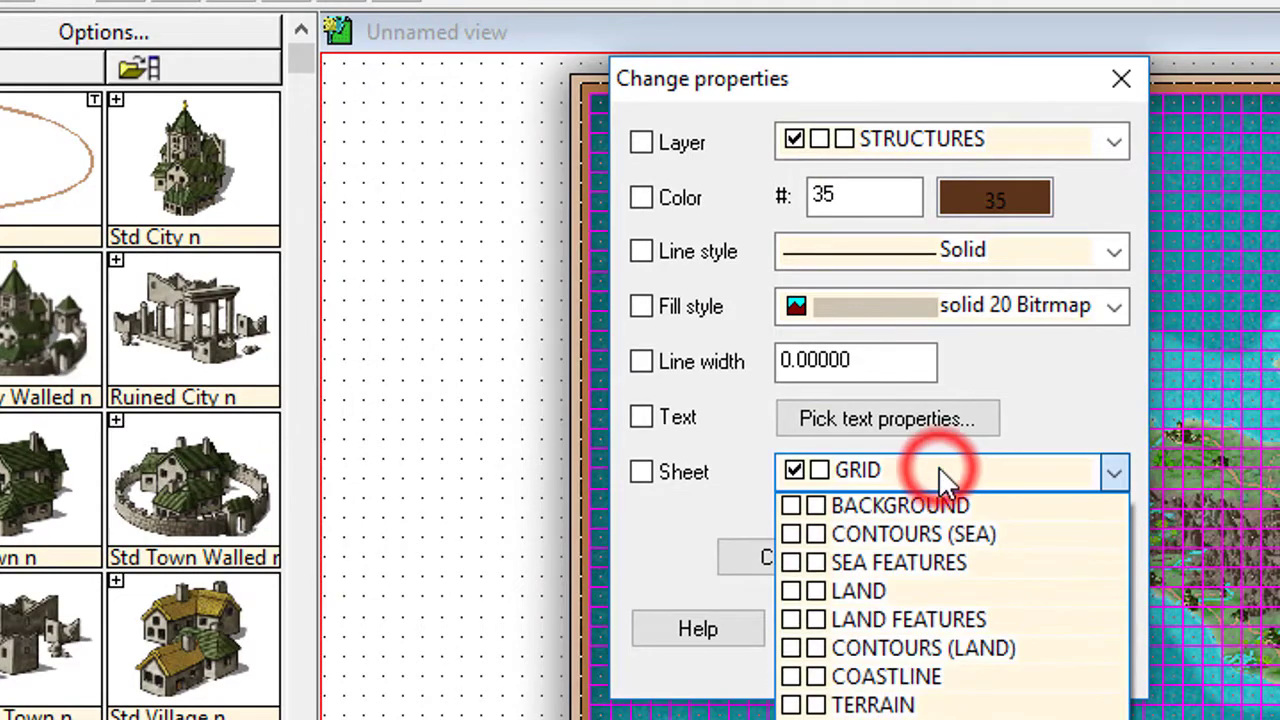
click(940, 470)
click(918, 140)
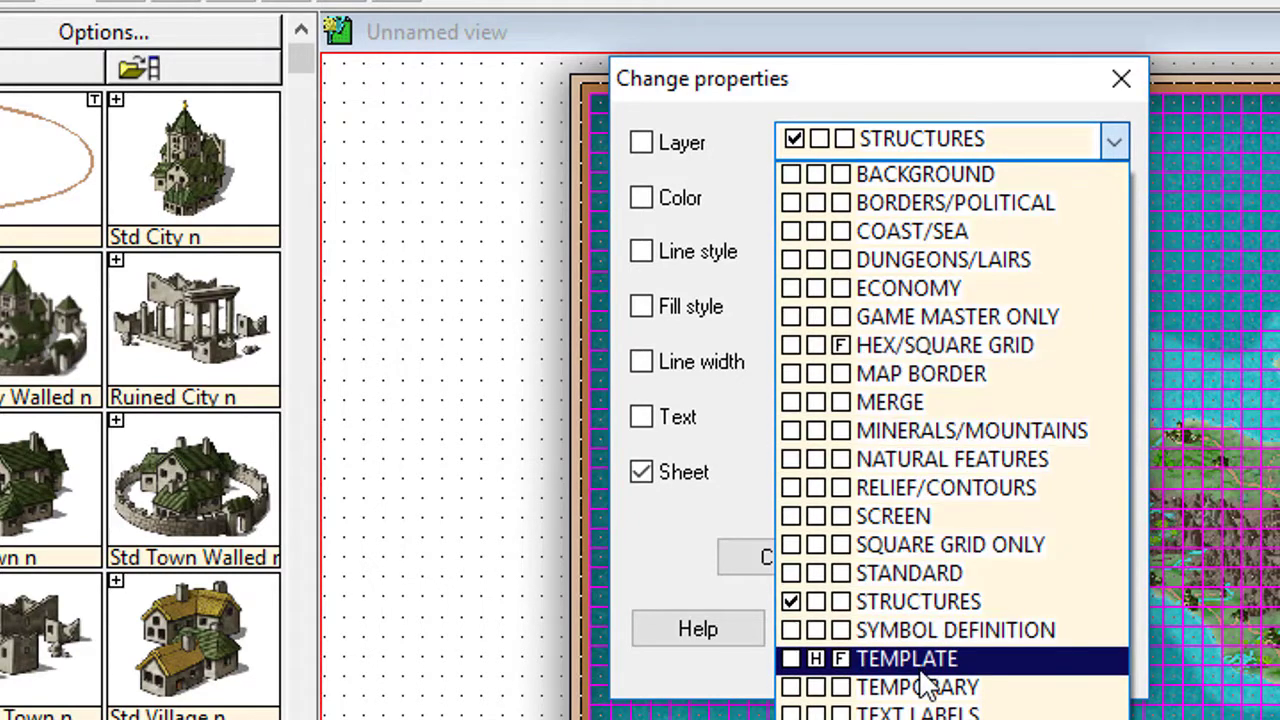
click(926, 545)
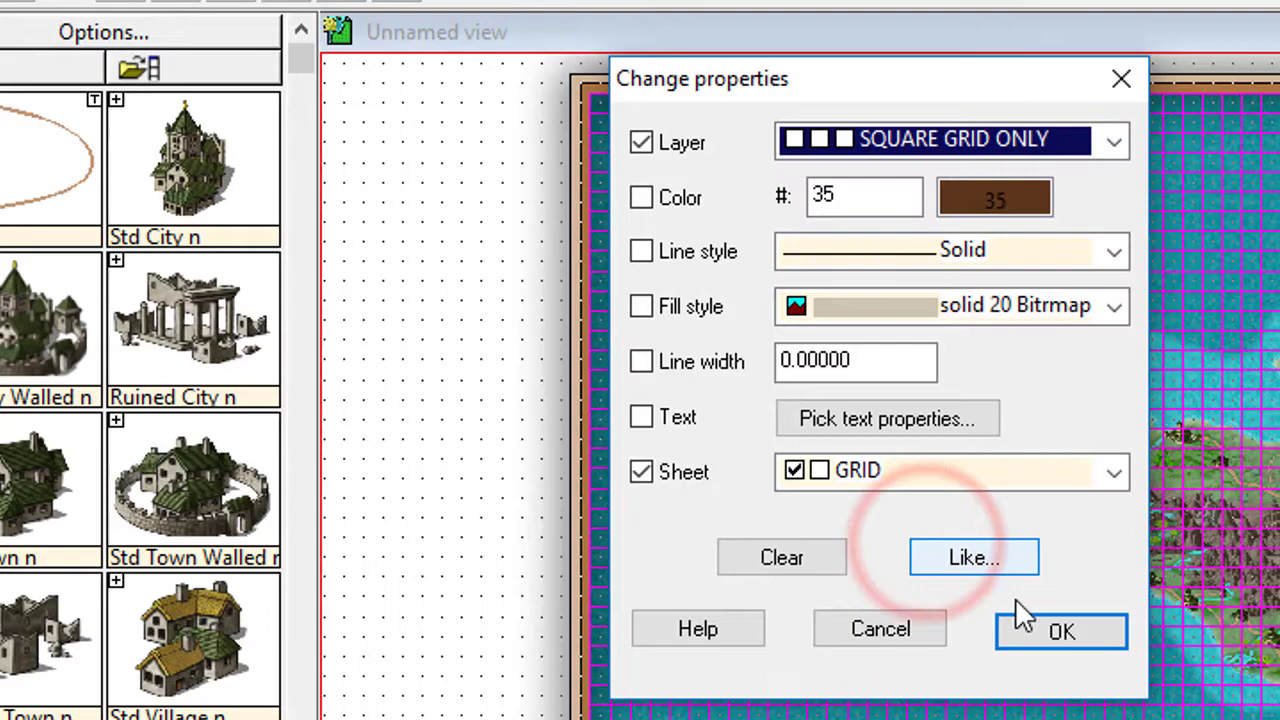
click(1045, 632)
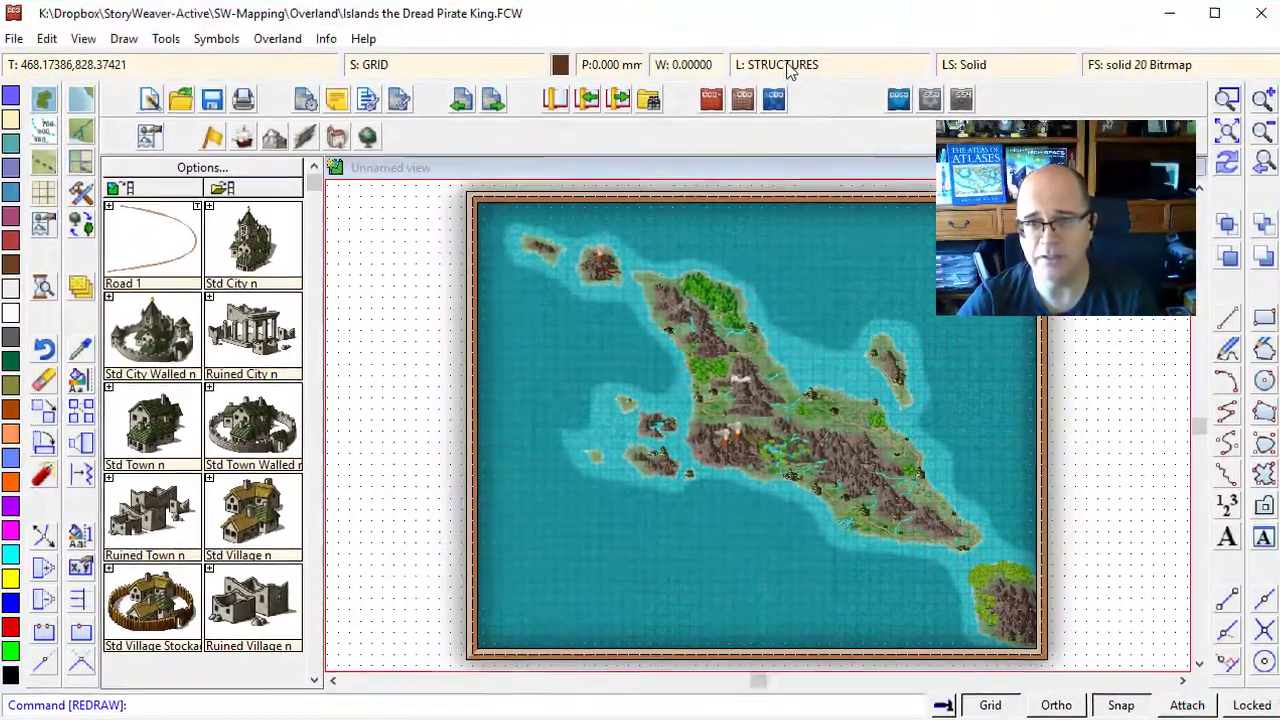
- Hide the SQUARE GRID ONLY layer in the Select Layer dialog
click(783, 66)
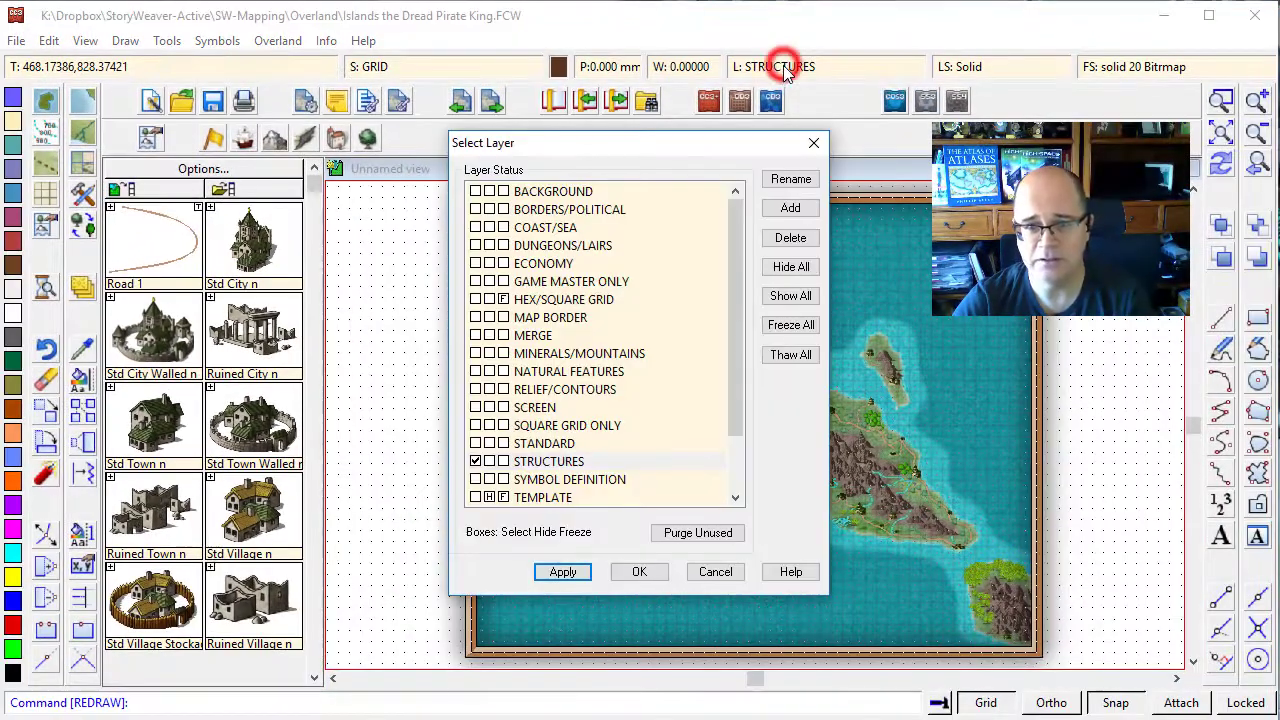
click(736, 457)
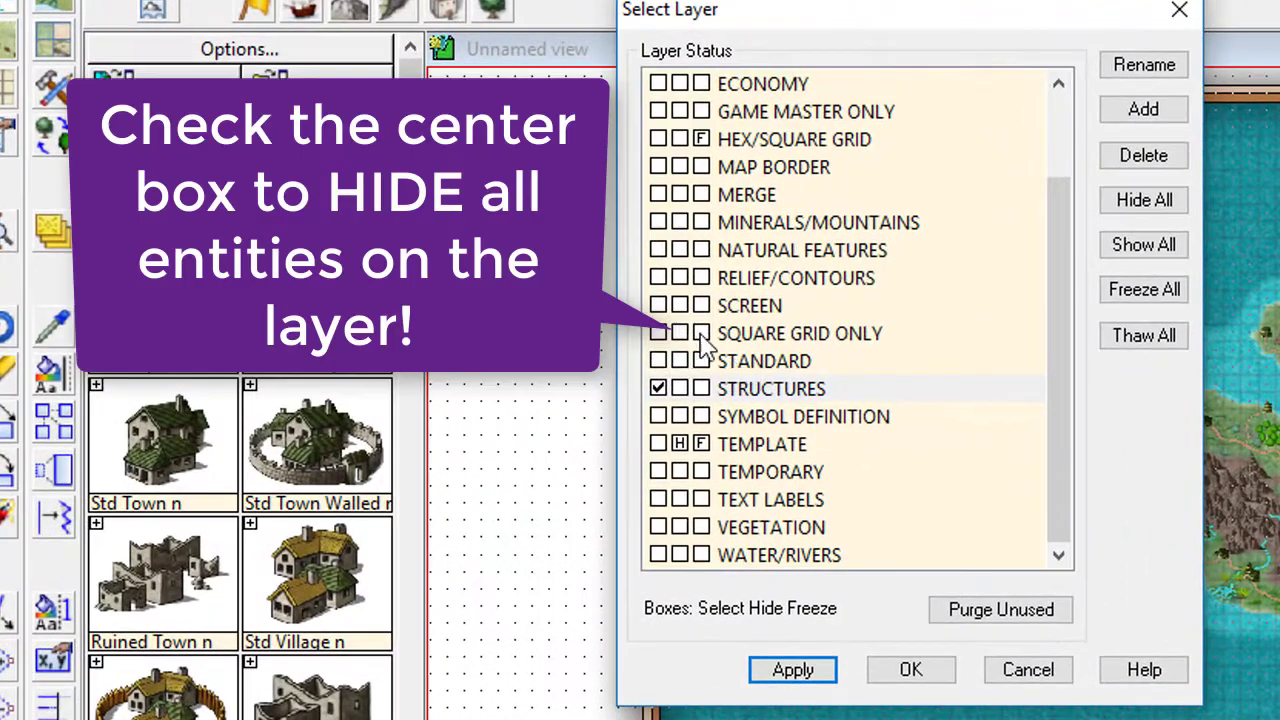
click(703, 334)
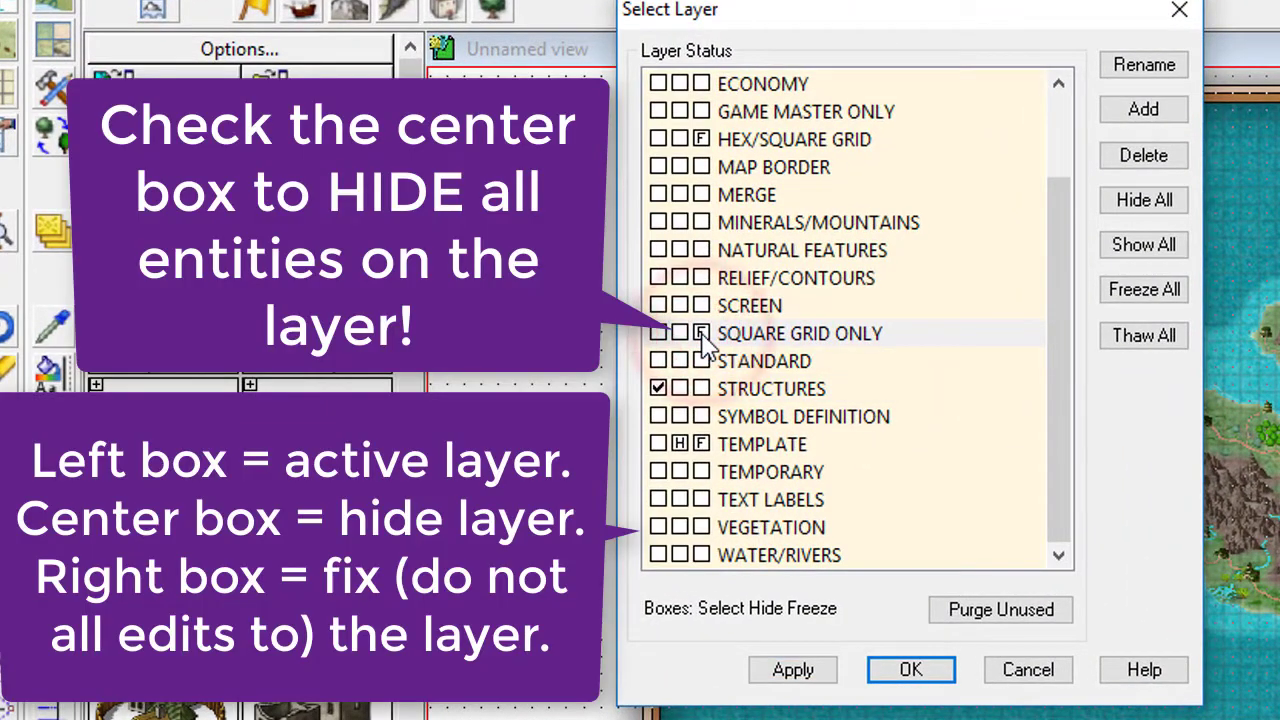
click(680, 334)
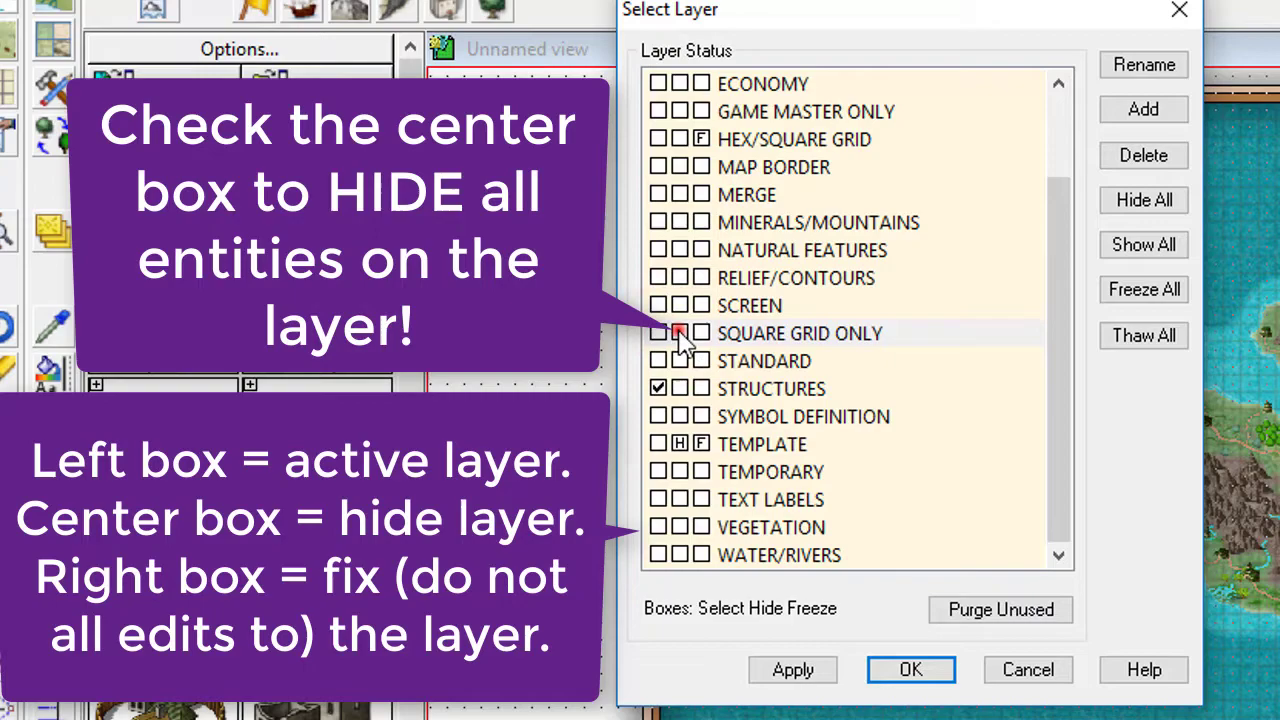
click(915, 672)
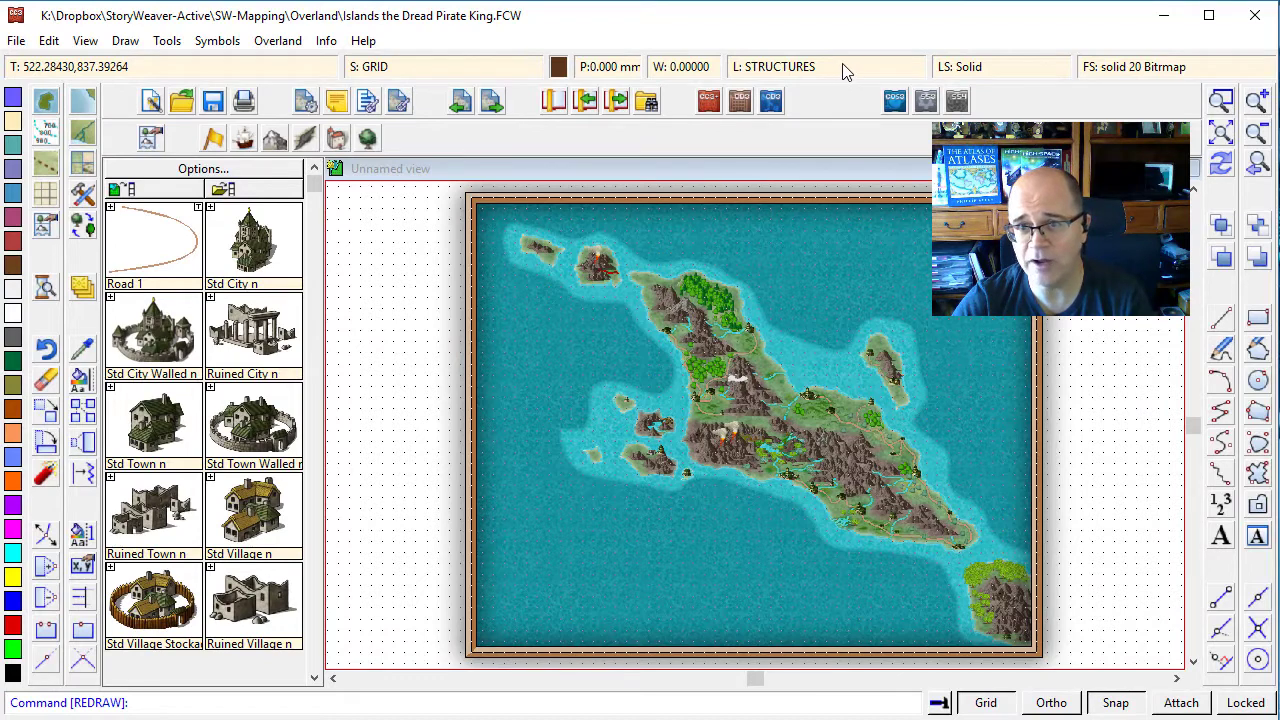
- Unhide the SQUARE GRID ONLY layer, then hide it again
click(843, 68)
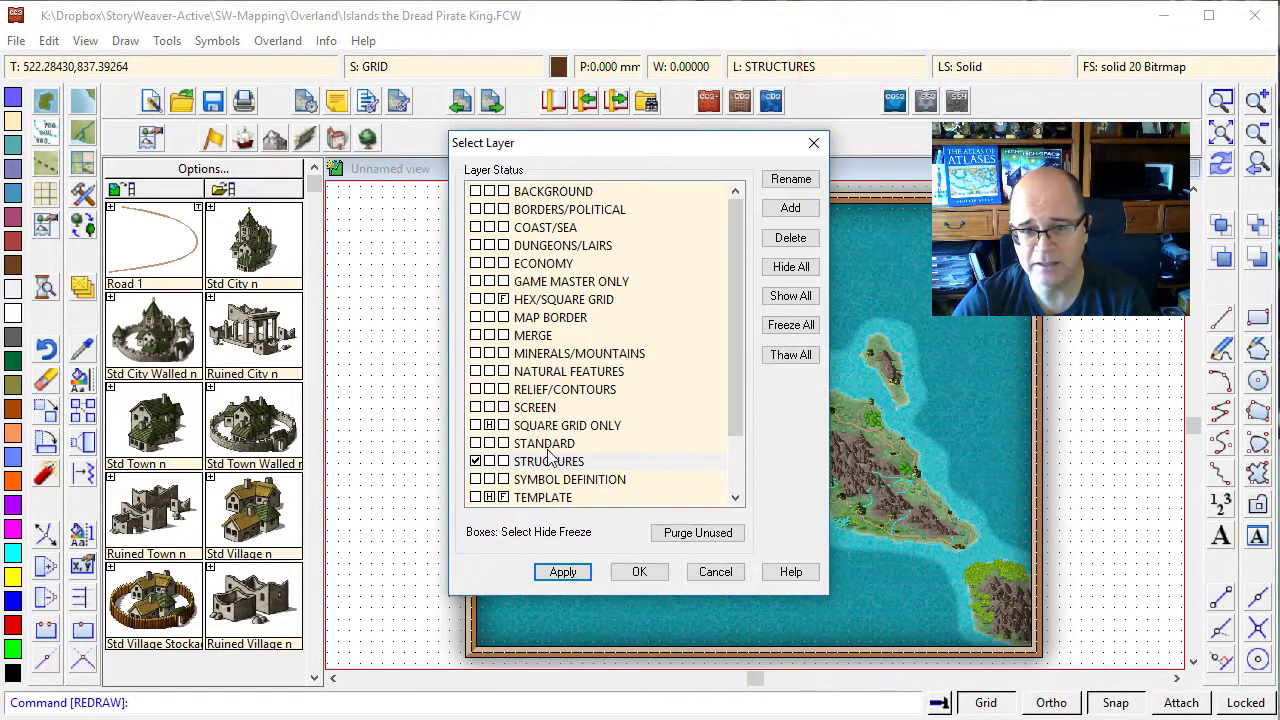
click(489, 425)
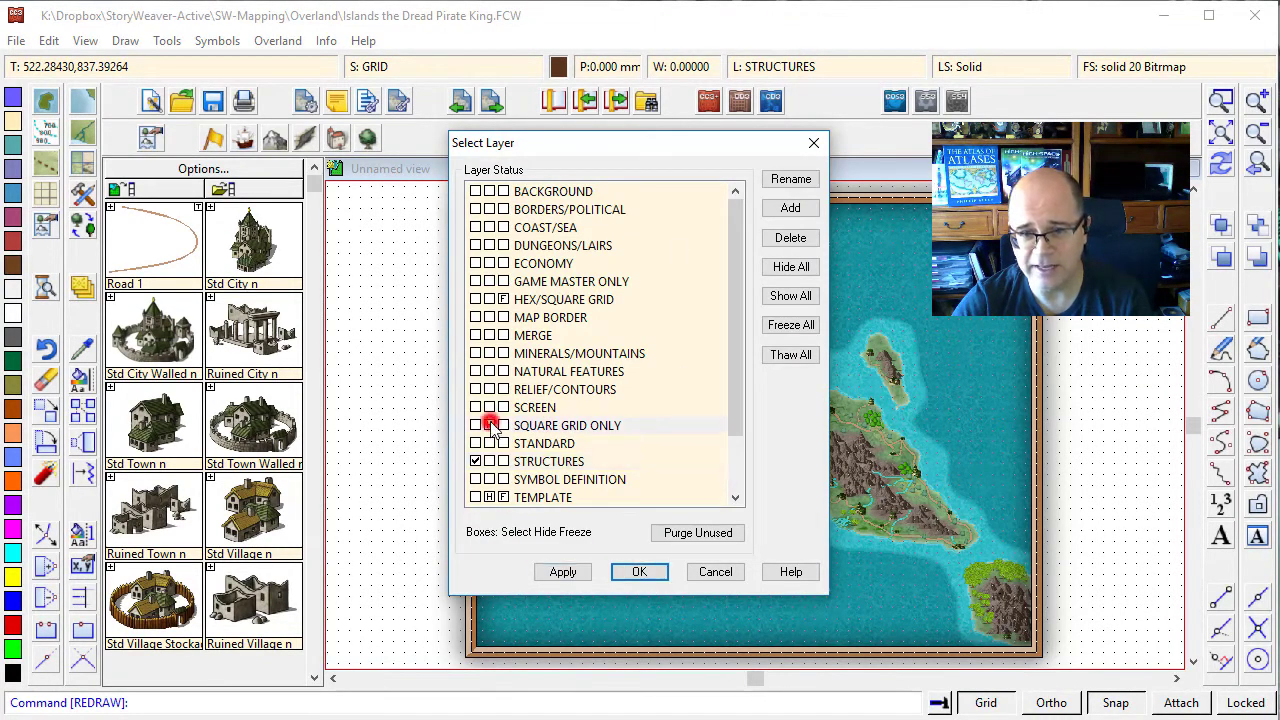
click(626, 572)
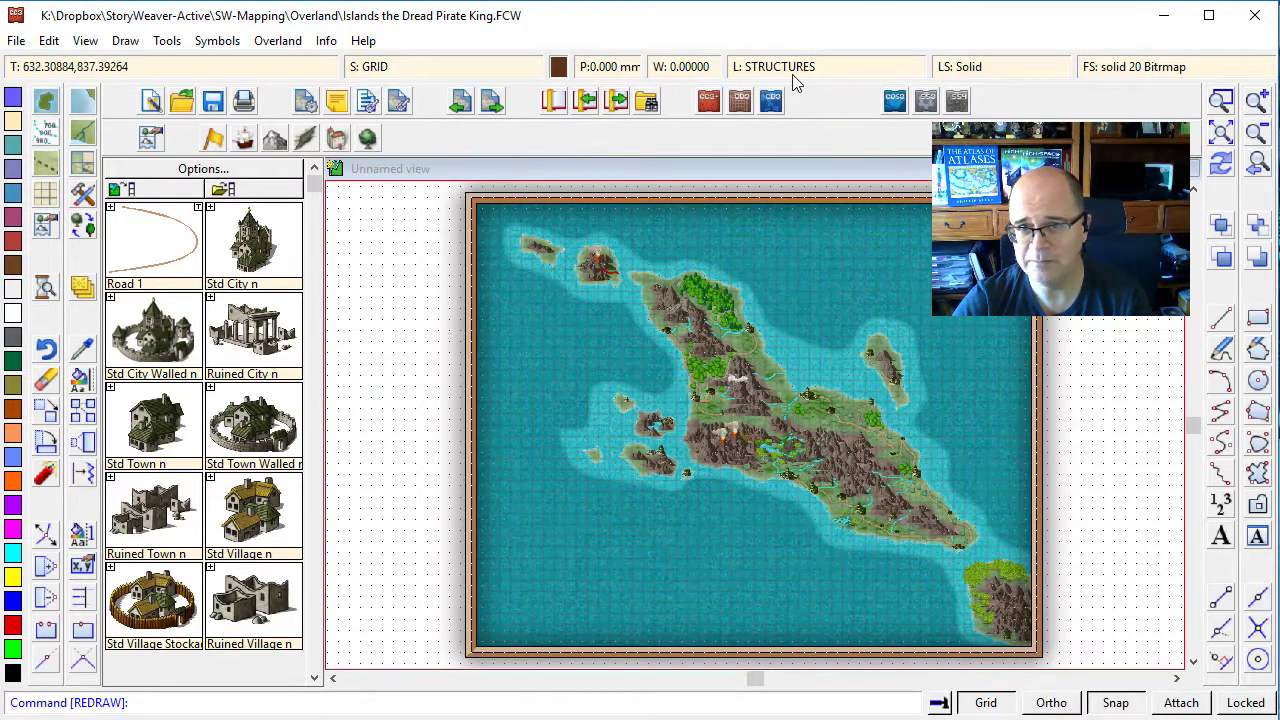
click(783, 67)
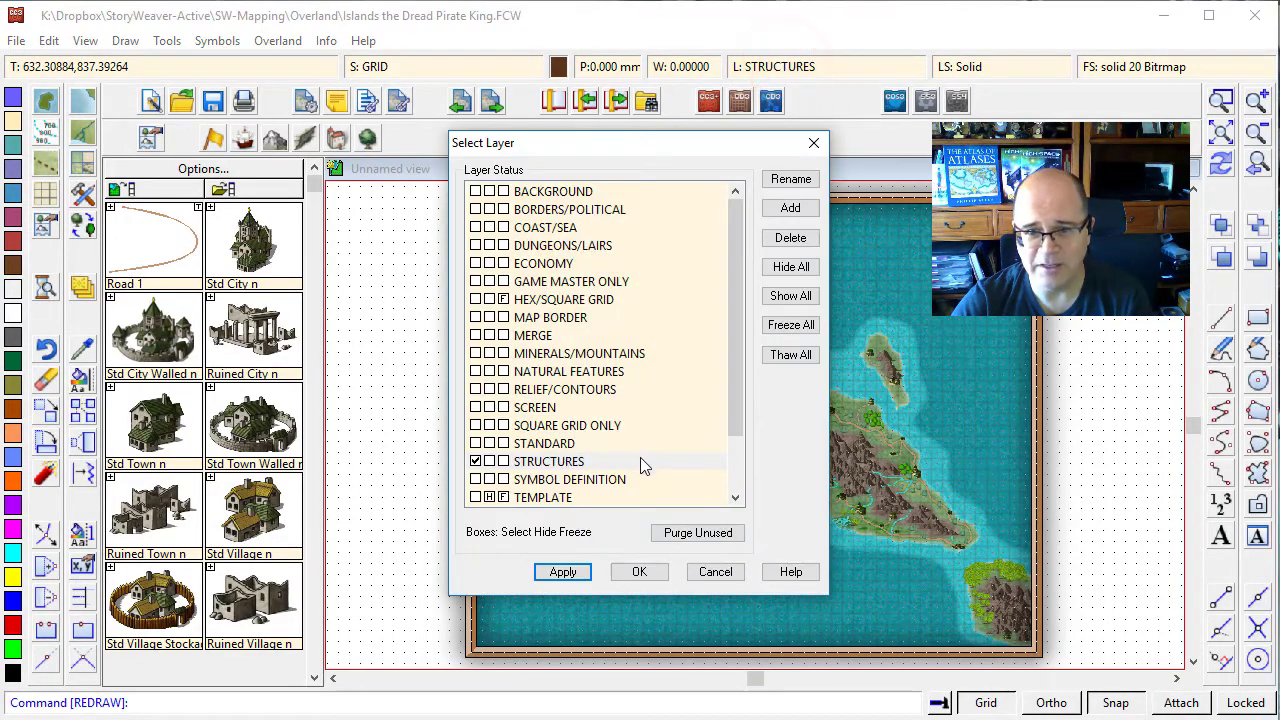
click(731, 468)
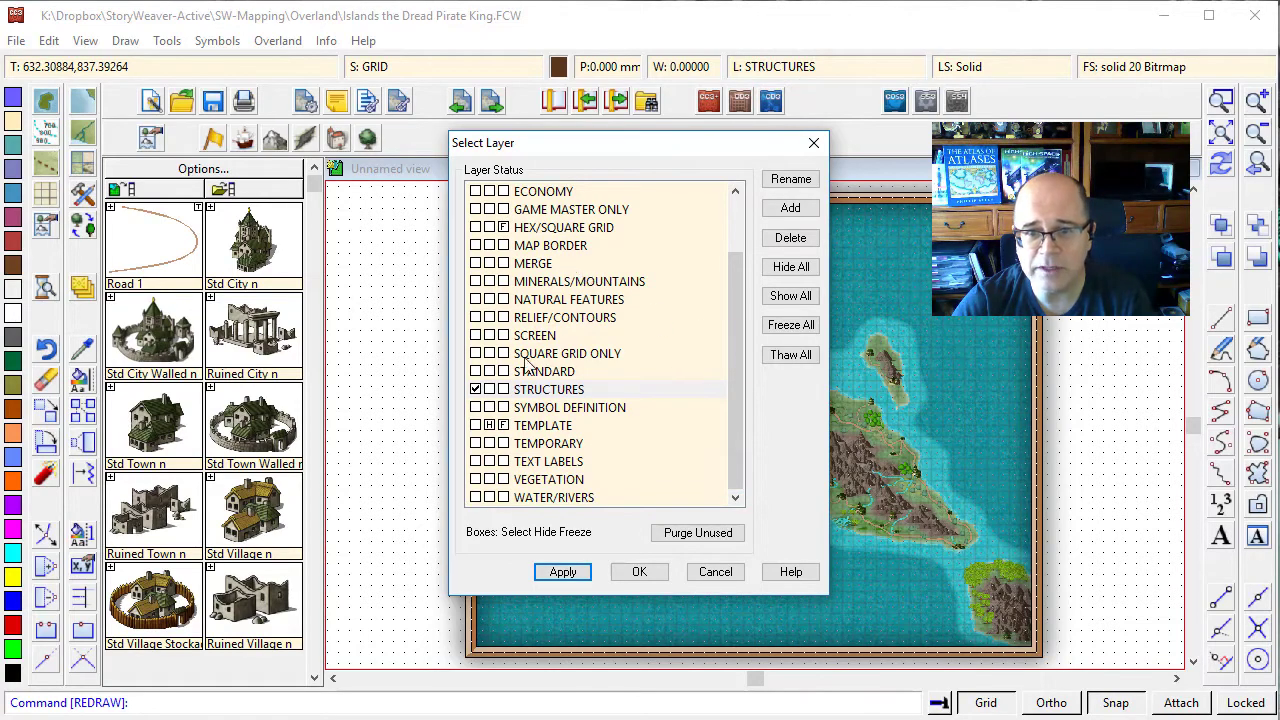
click(489, 353)
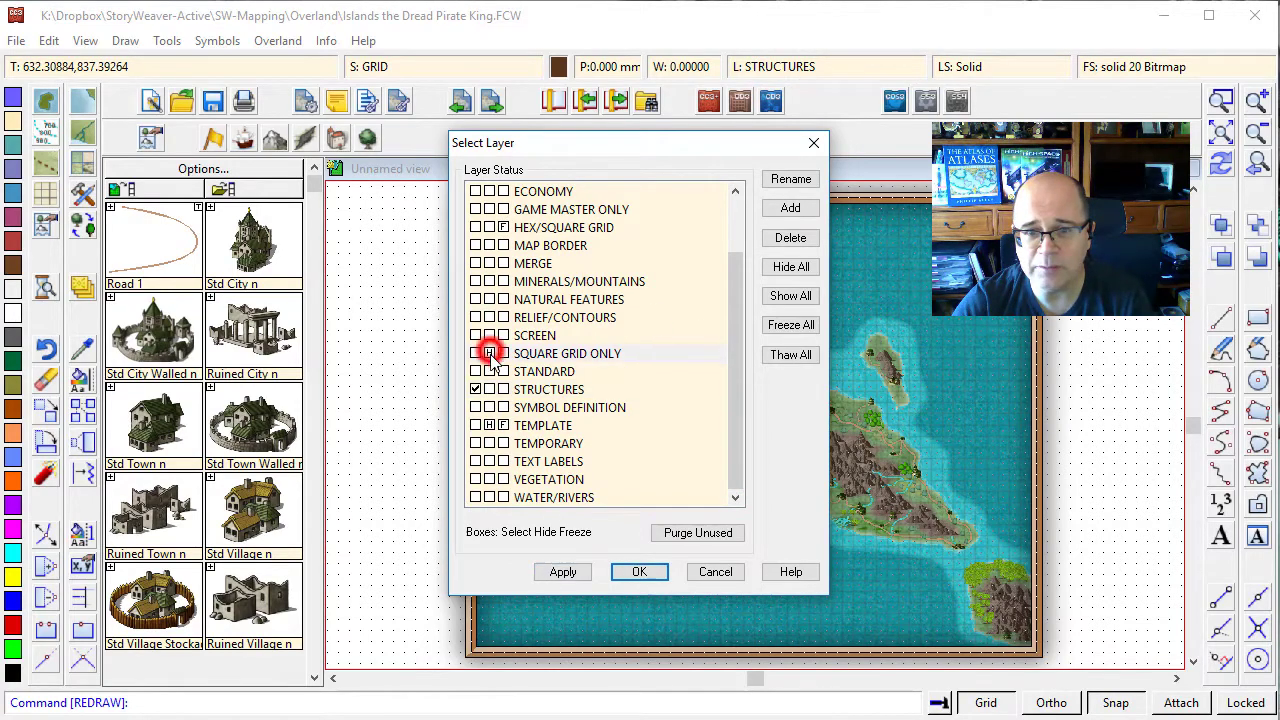
click(637, 576)
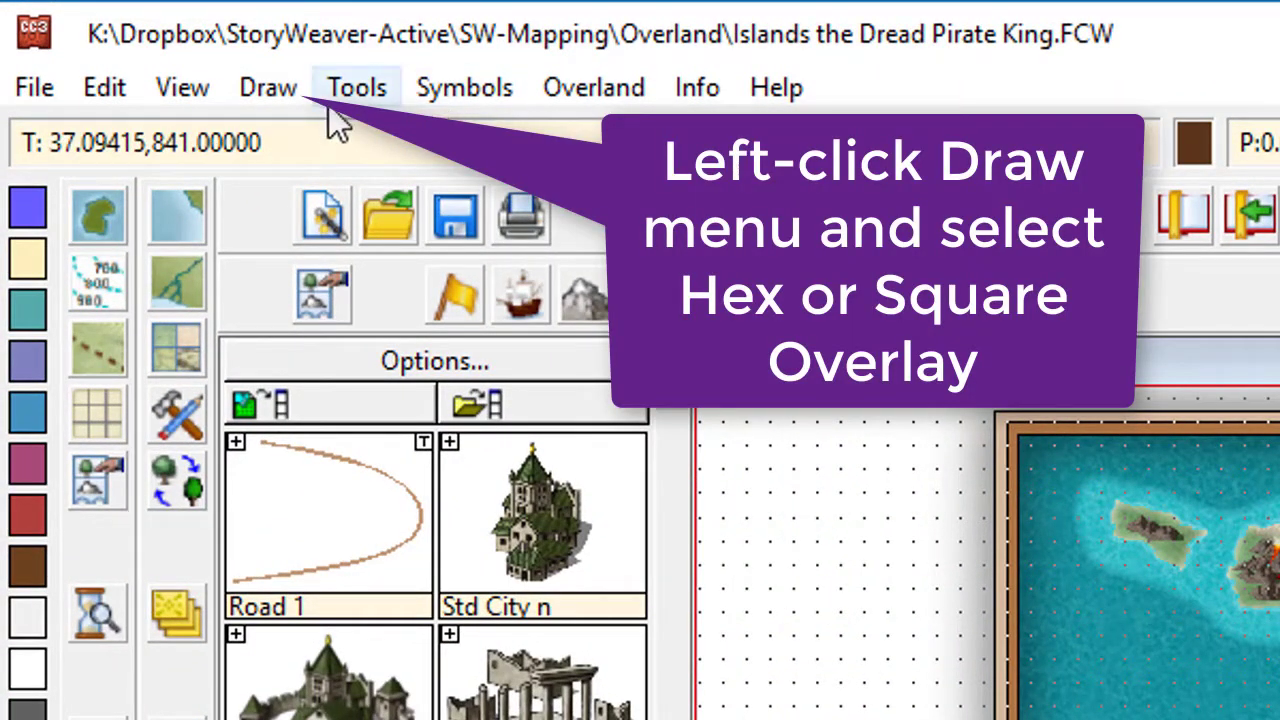
- Overlay a horizontal hex grid with 50-unit grid spacing
click(266, 87)
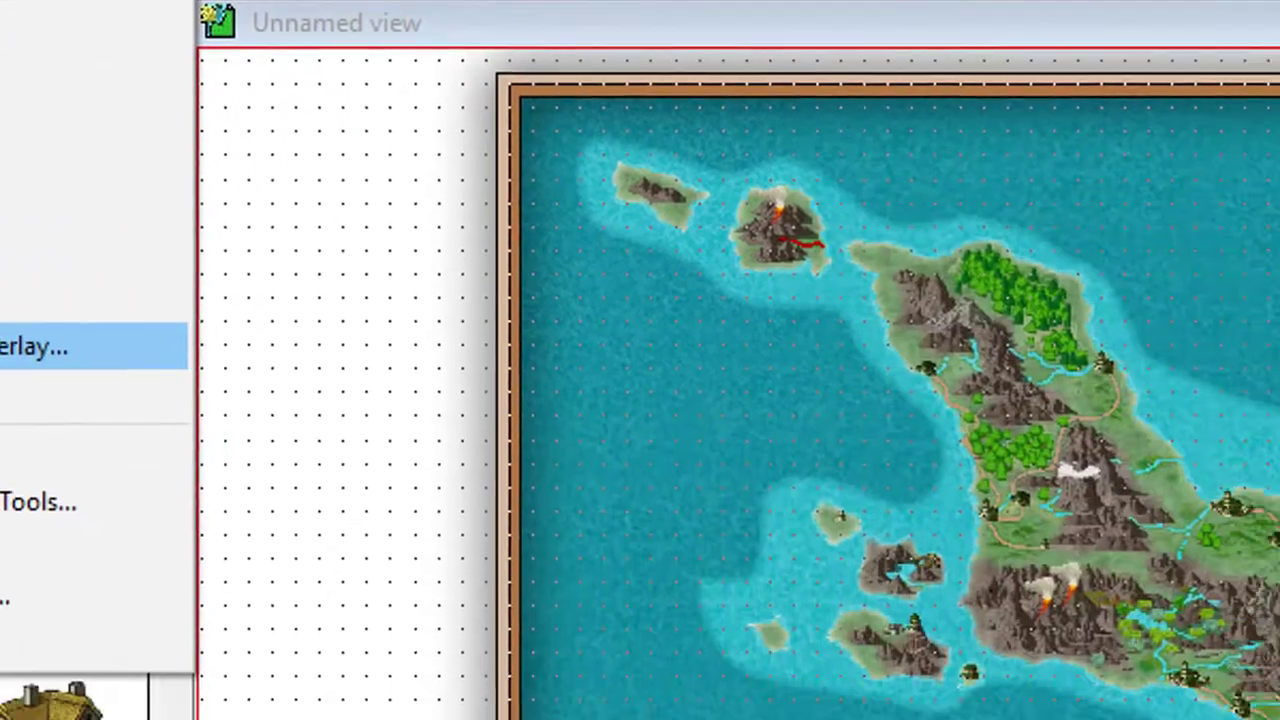
click(420, 683)
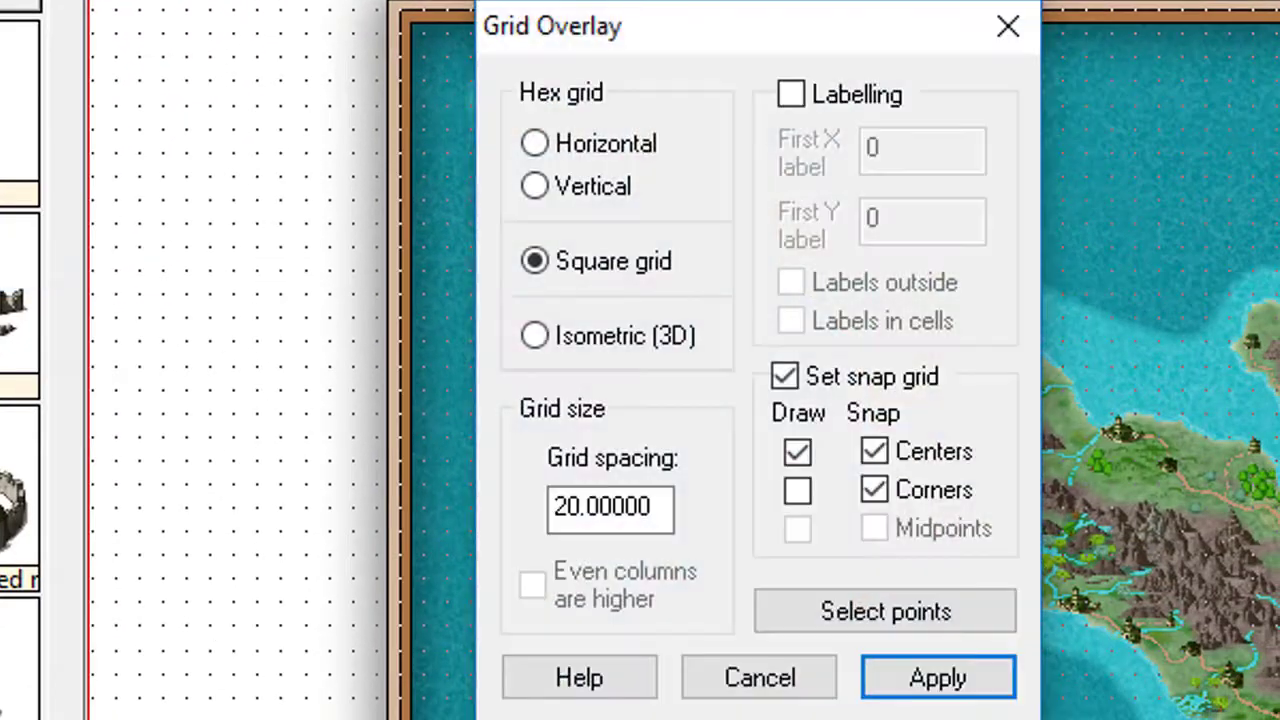
click(621, 150)
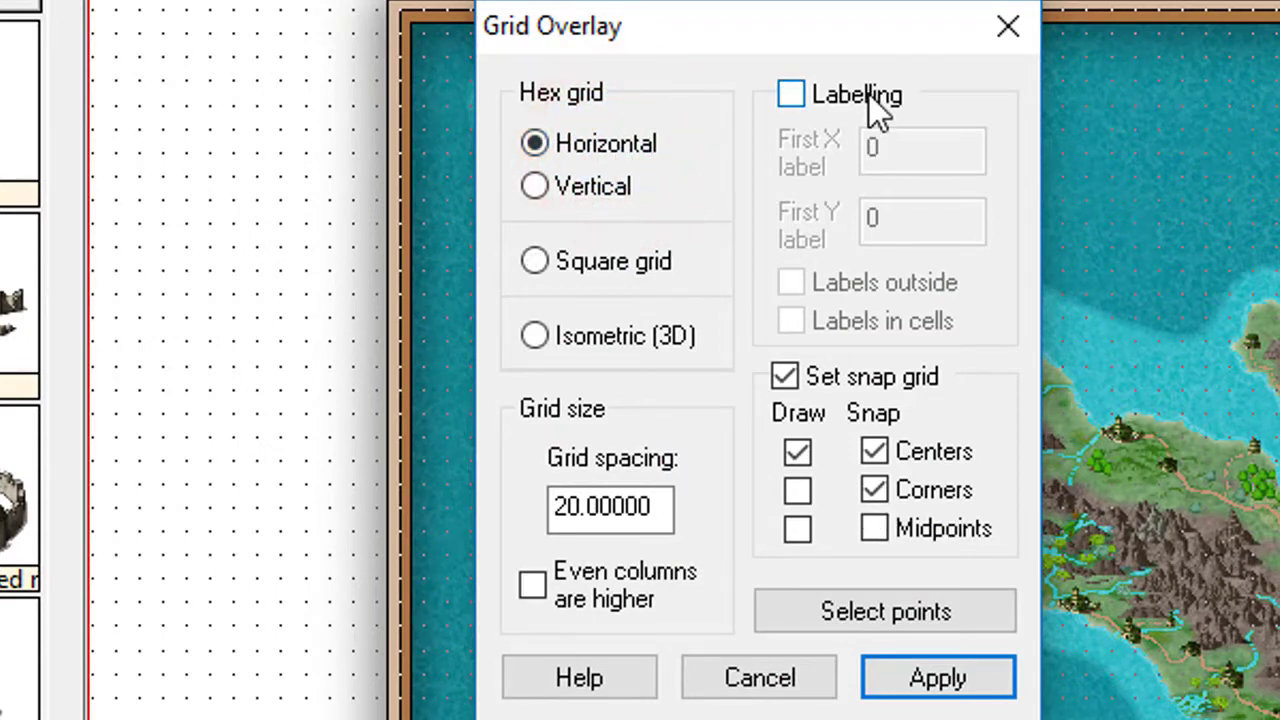
double_click(668, 508)
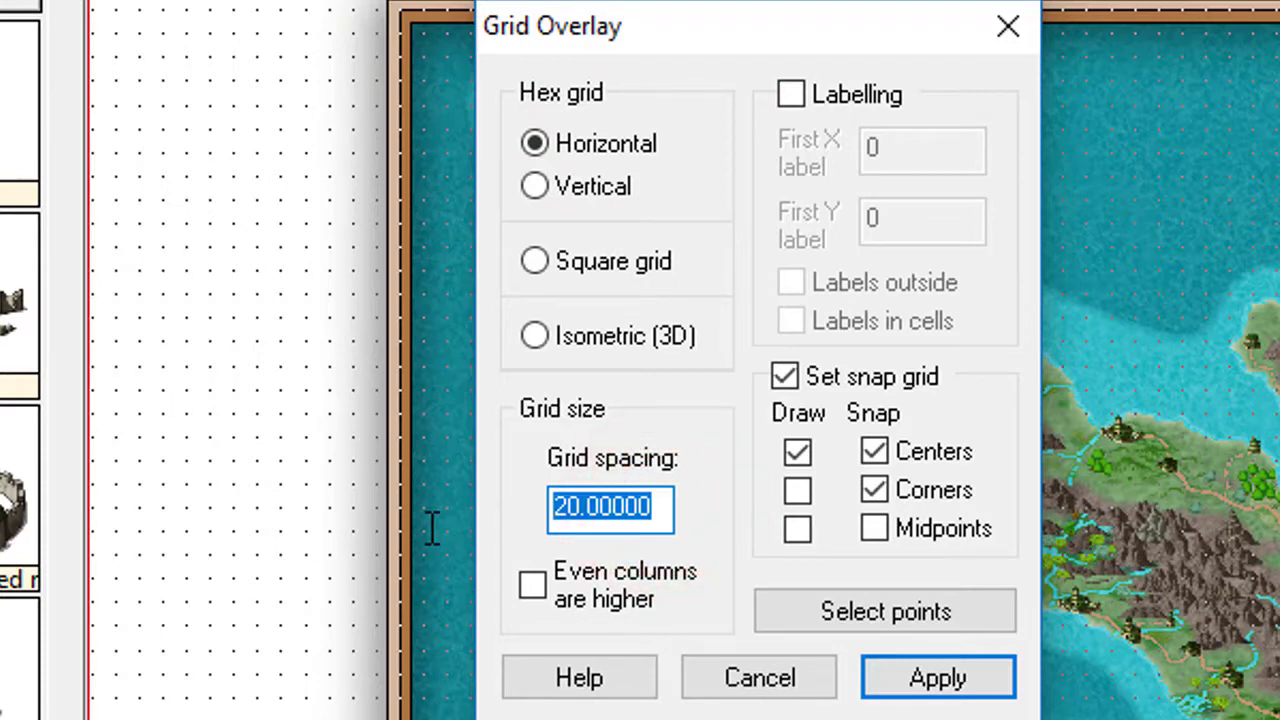
text(50)
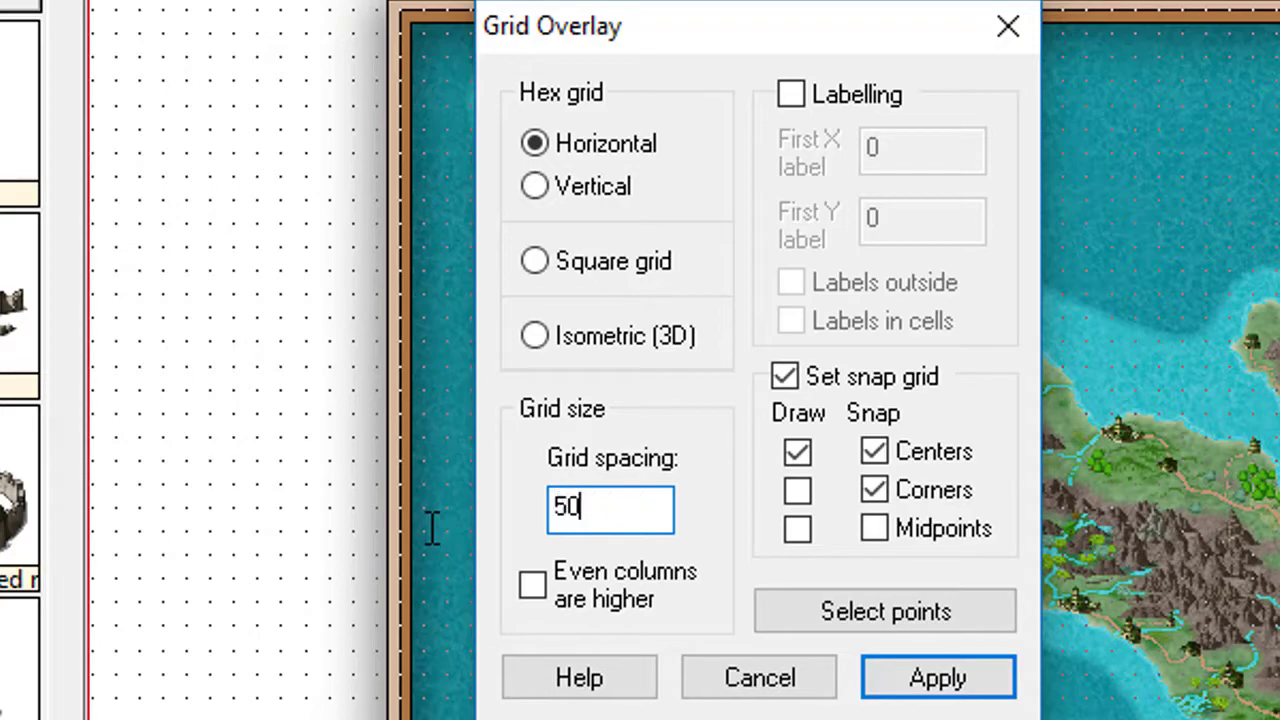
key(Return)
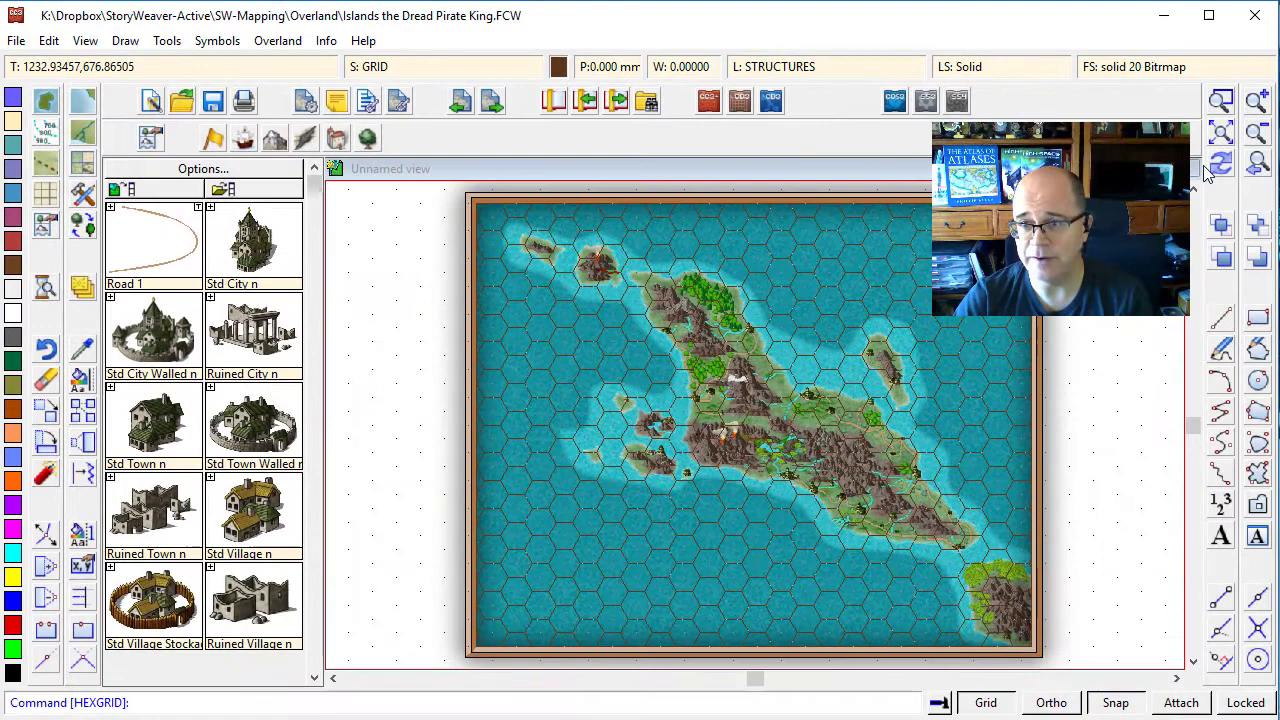
- Redraw the map, unhide the SQUARE GRID ONLY layer and hide the HEX/SQUARE GRID layer
click(1219, 164)
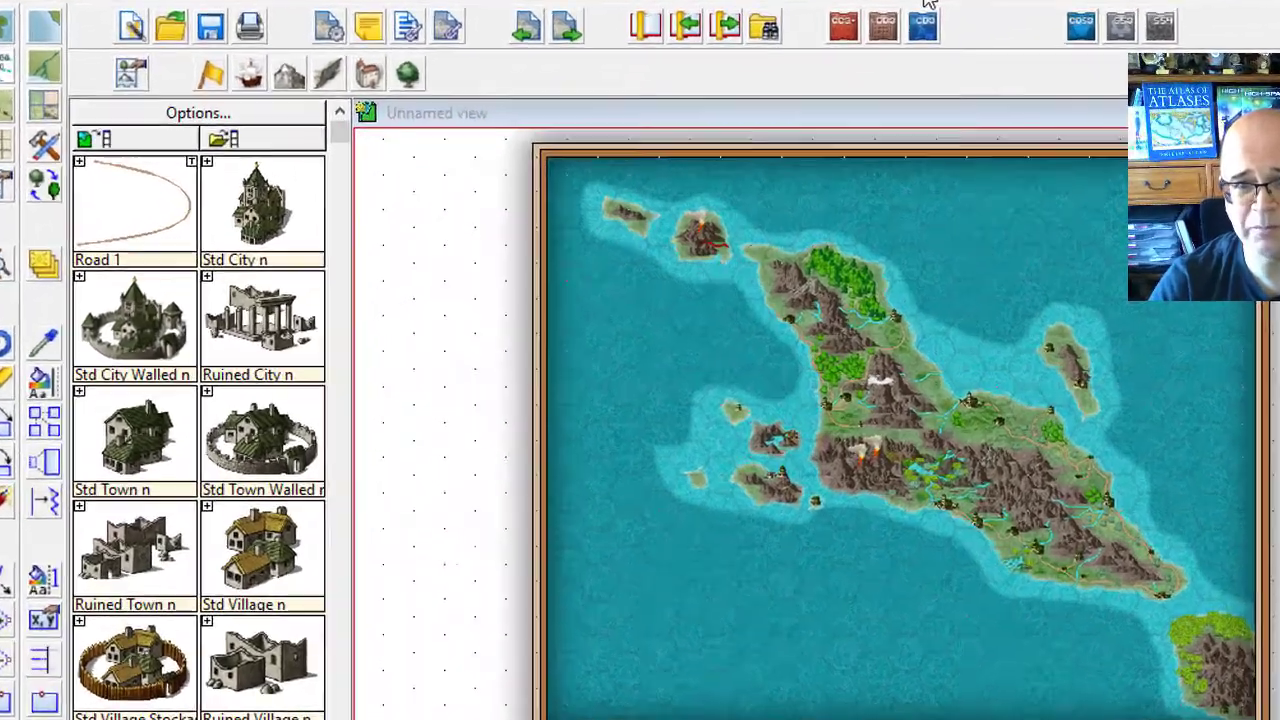
click(795, 68)
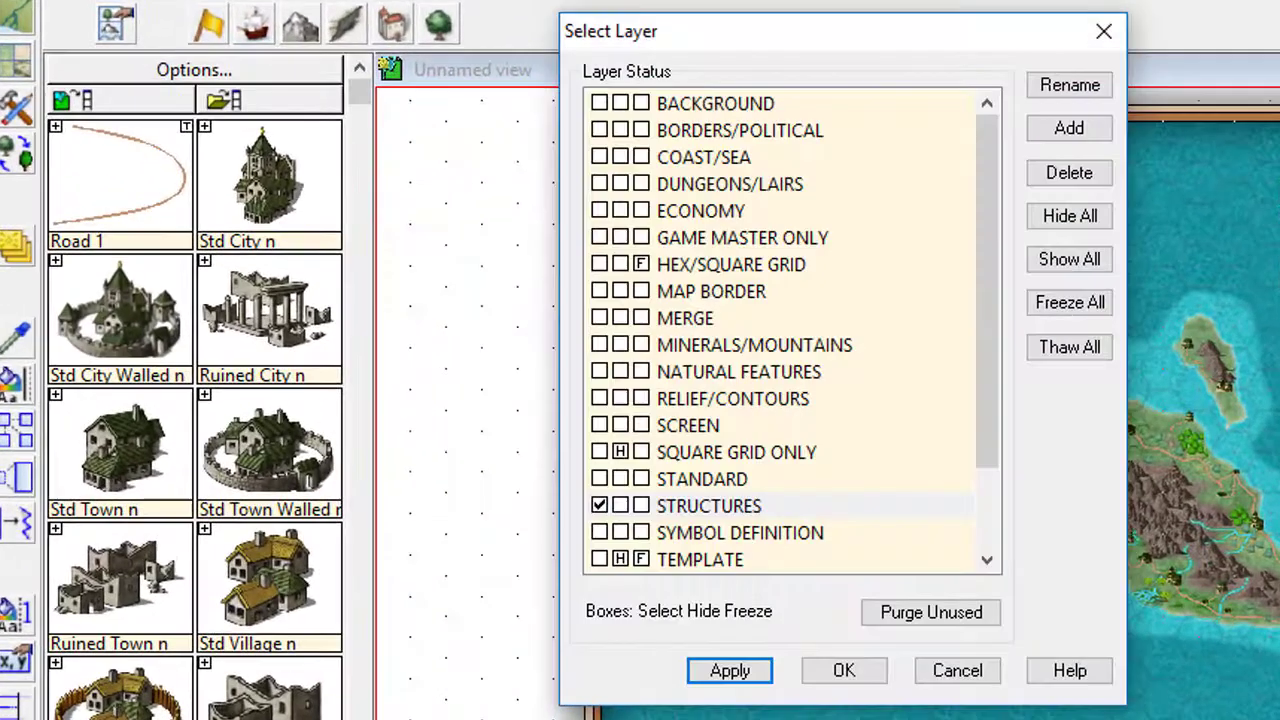
click(620, 452)
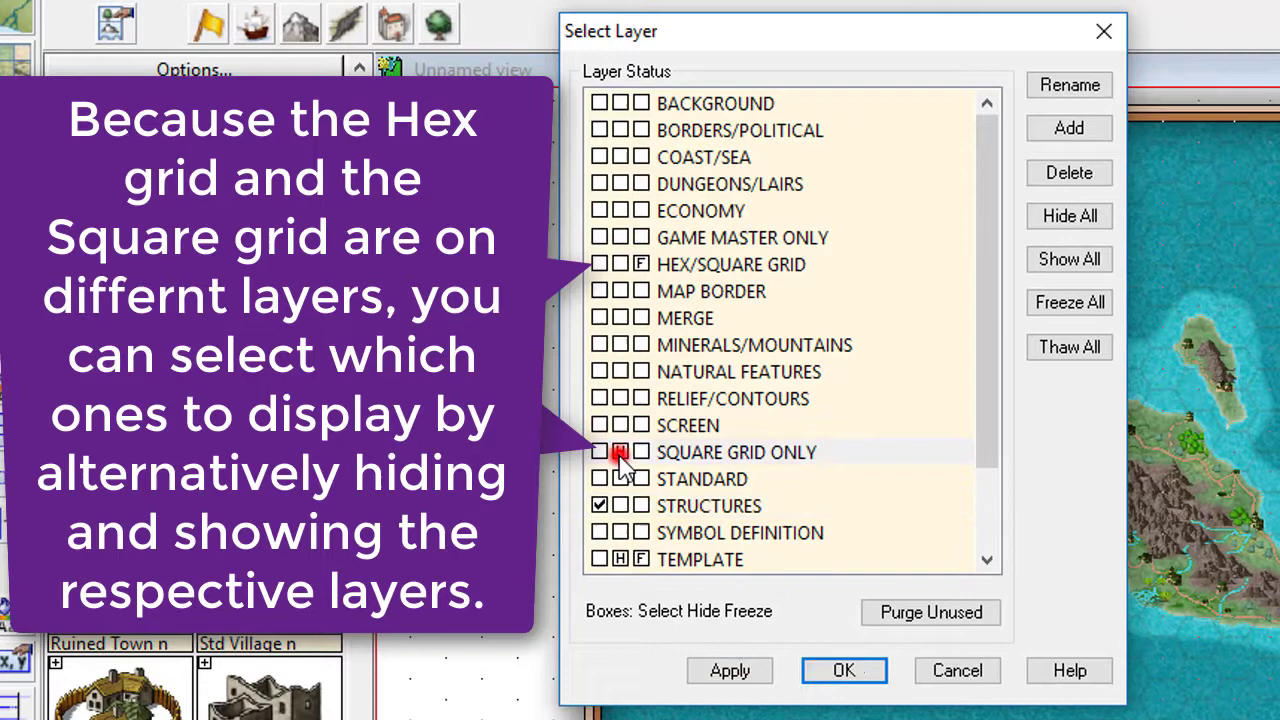
click(621, 264)
click(845, 669)
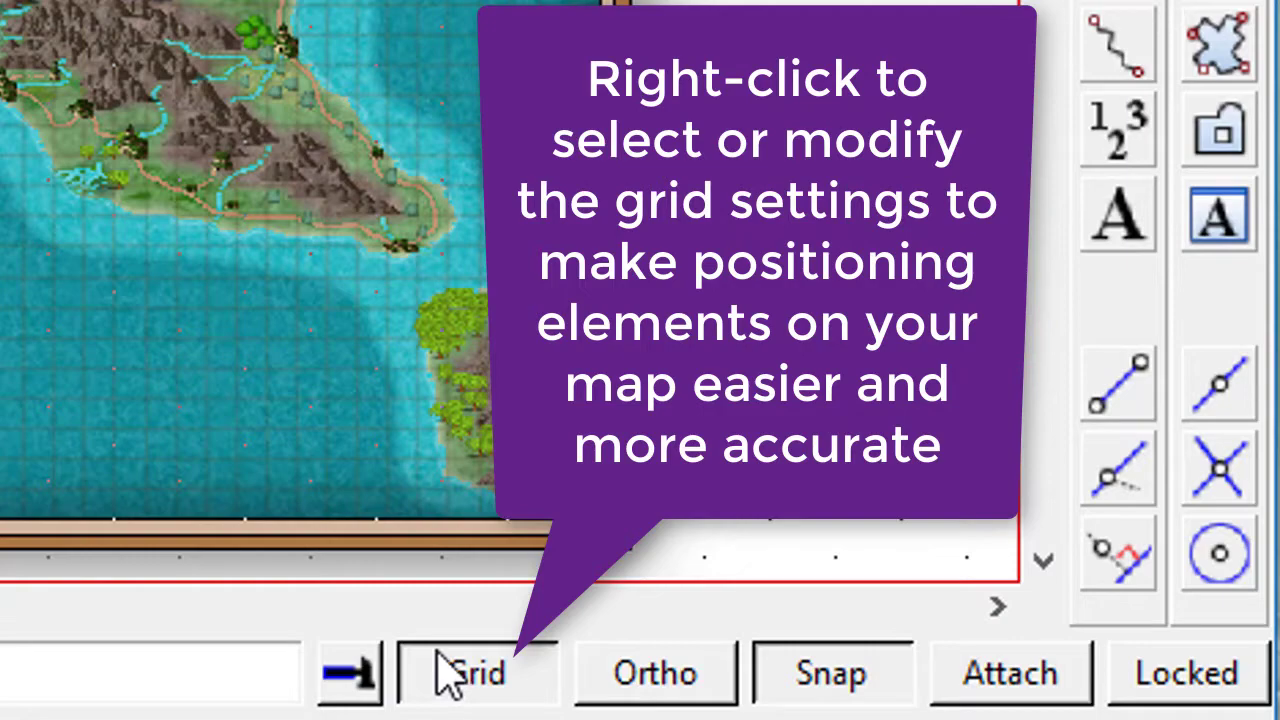
- Choose the '20 mile, 1 snap' grid from the Grid Name list and apply it
right_click(475, 690)
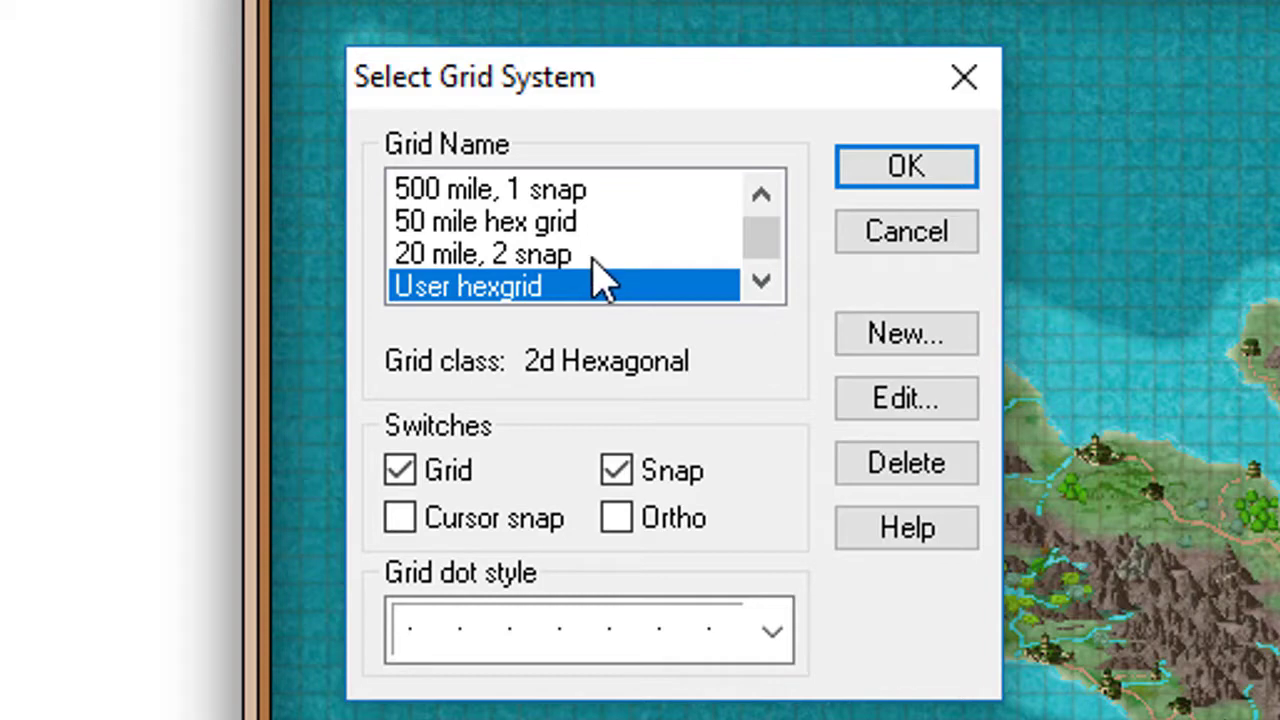
click(761, 192)
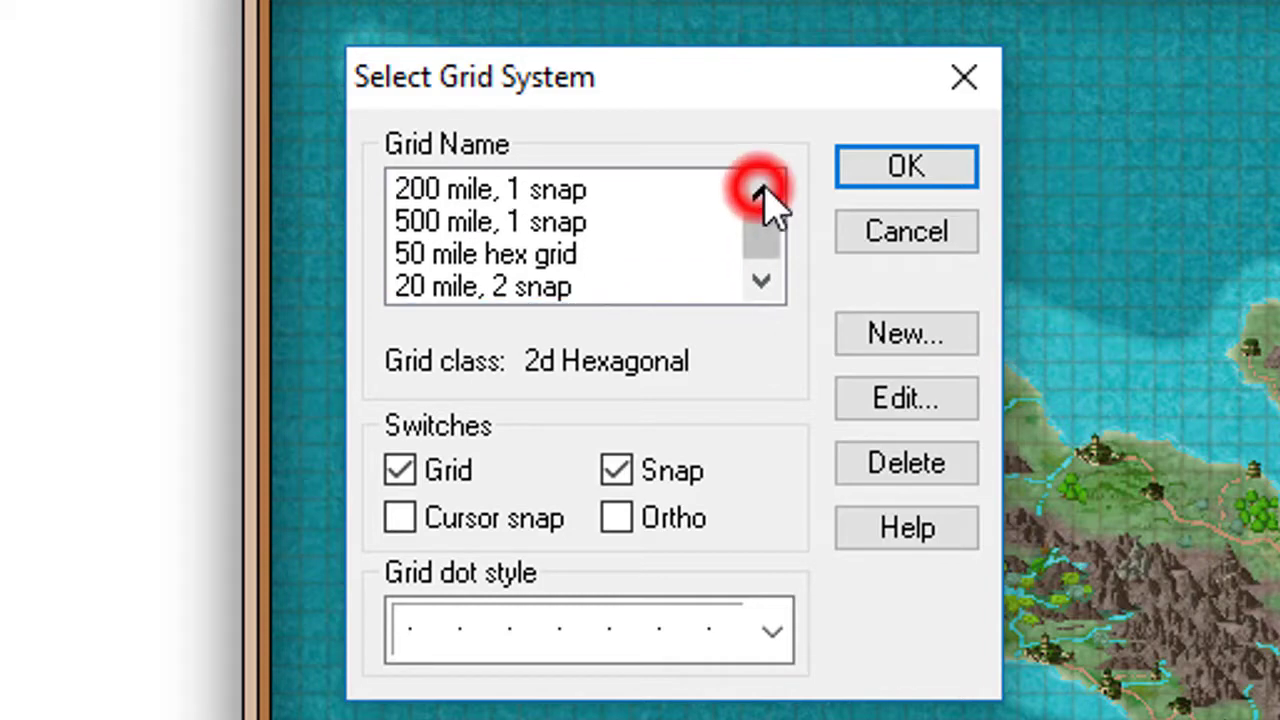
click(761, 192)
double_click(761, 192)
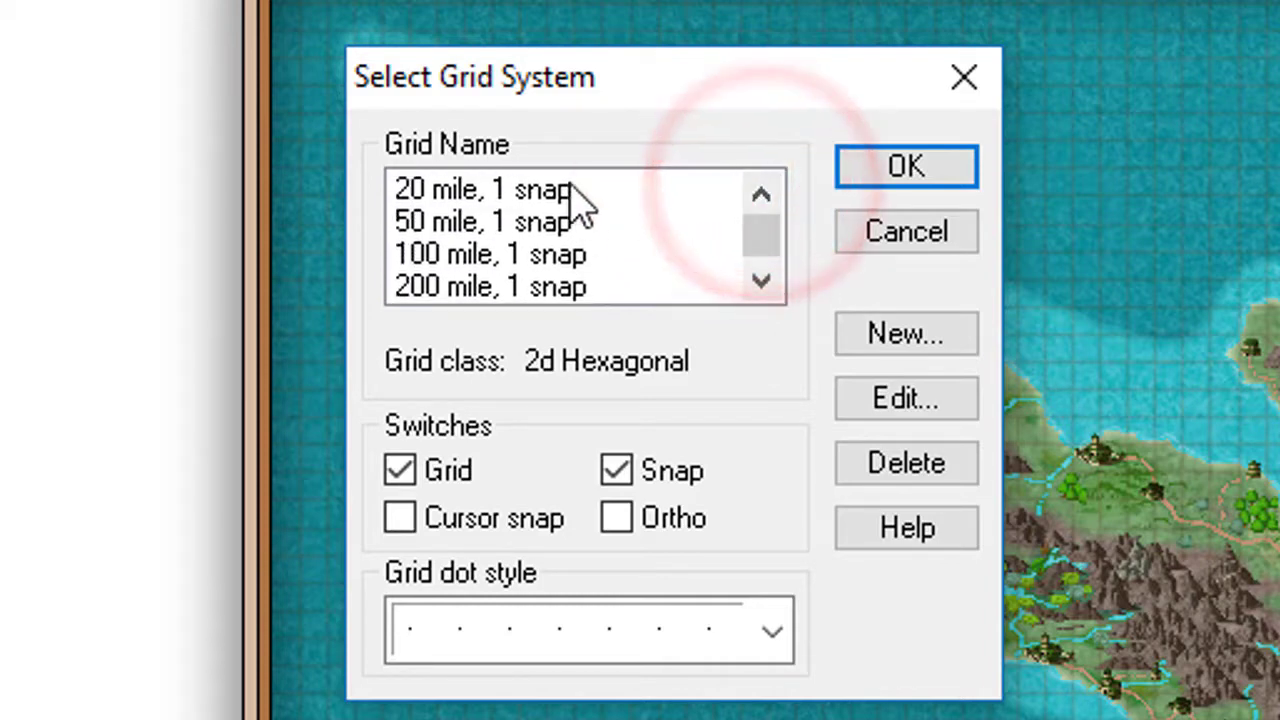
click(572, 188)
click(885, 160)
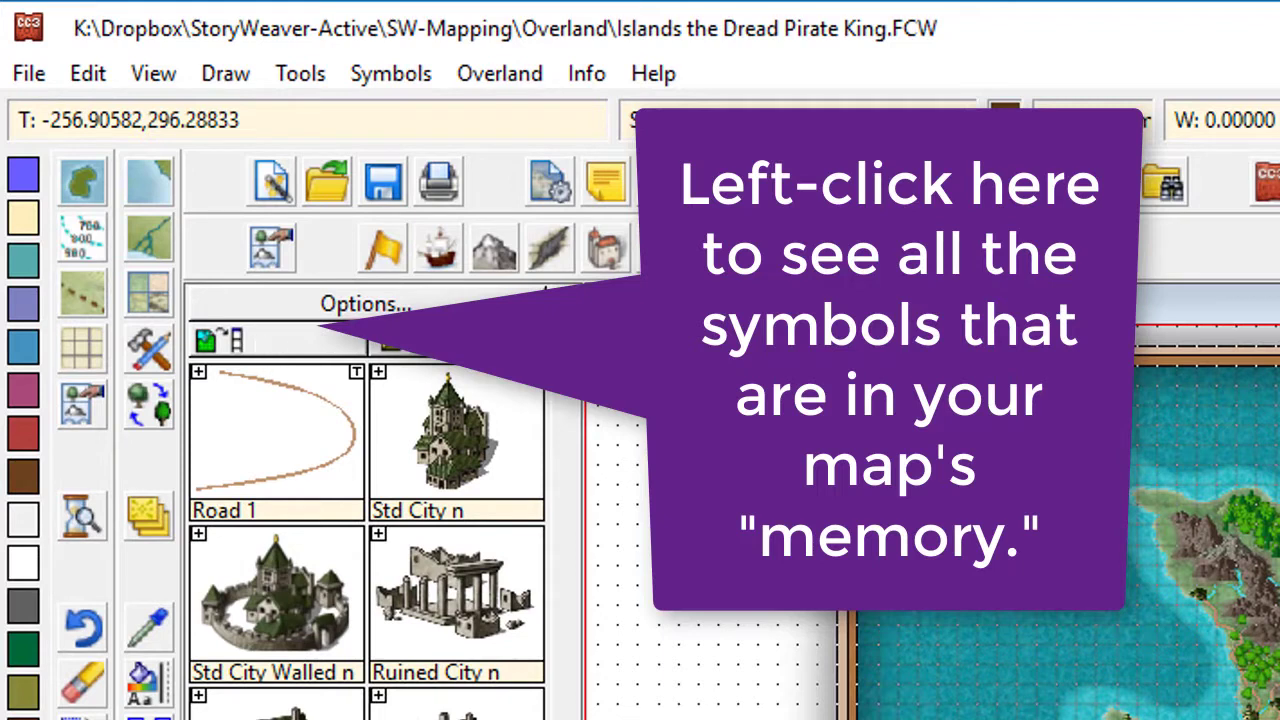
- Switch the catalog to the symbols stored in this map and pick the Scale Bar n symbol
click(235, 340)
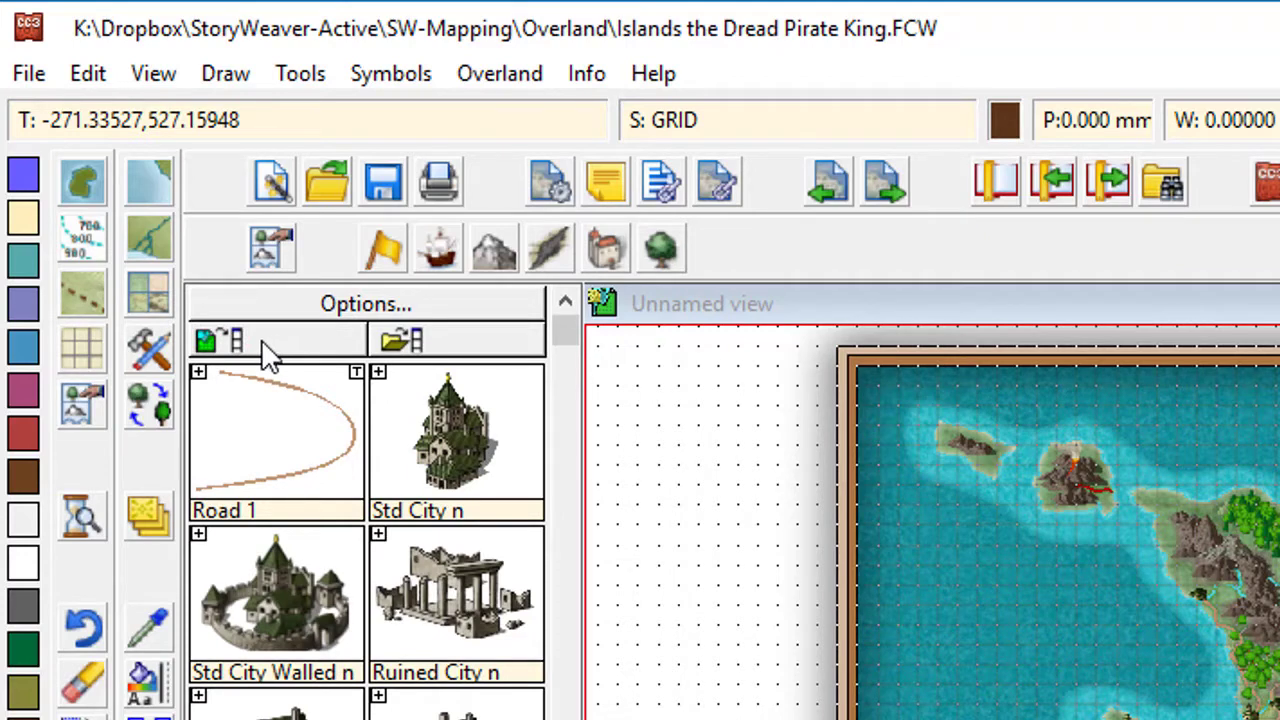
click(263, 343)
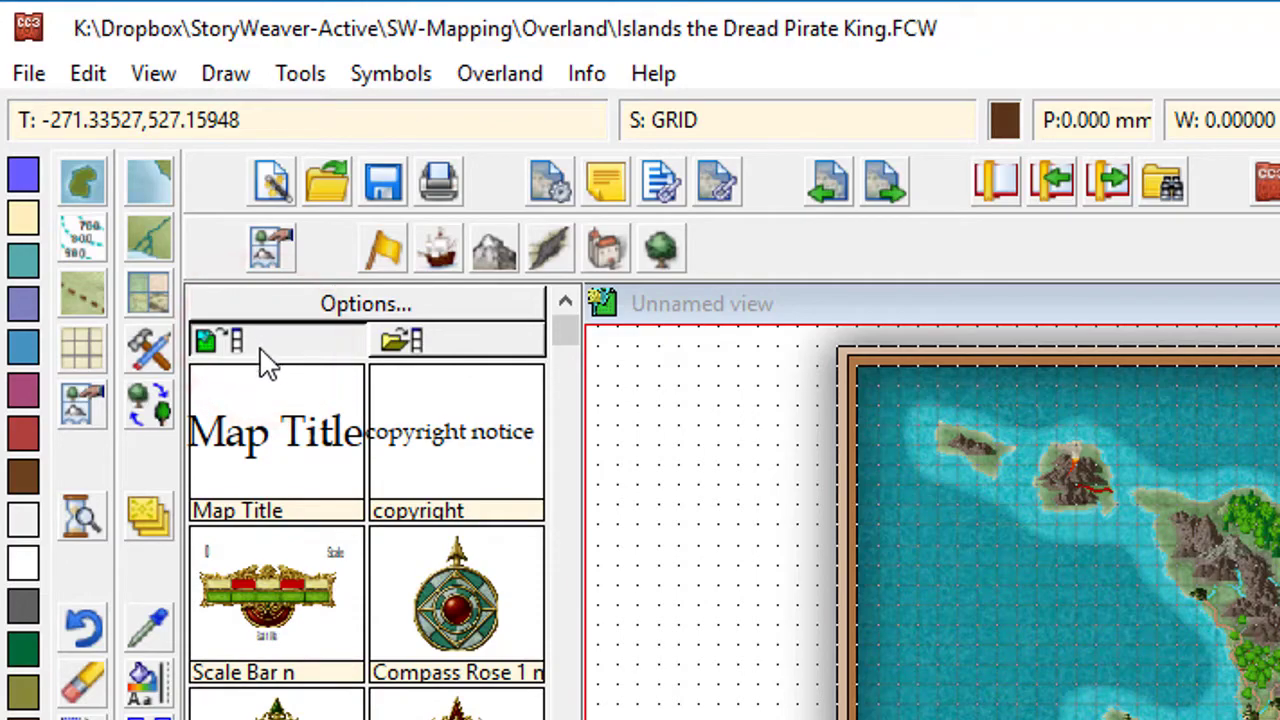
click(268, 586)
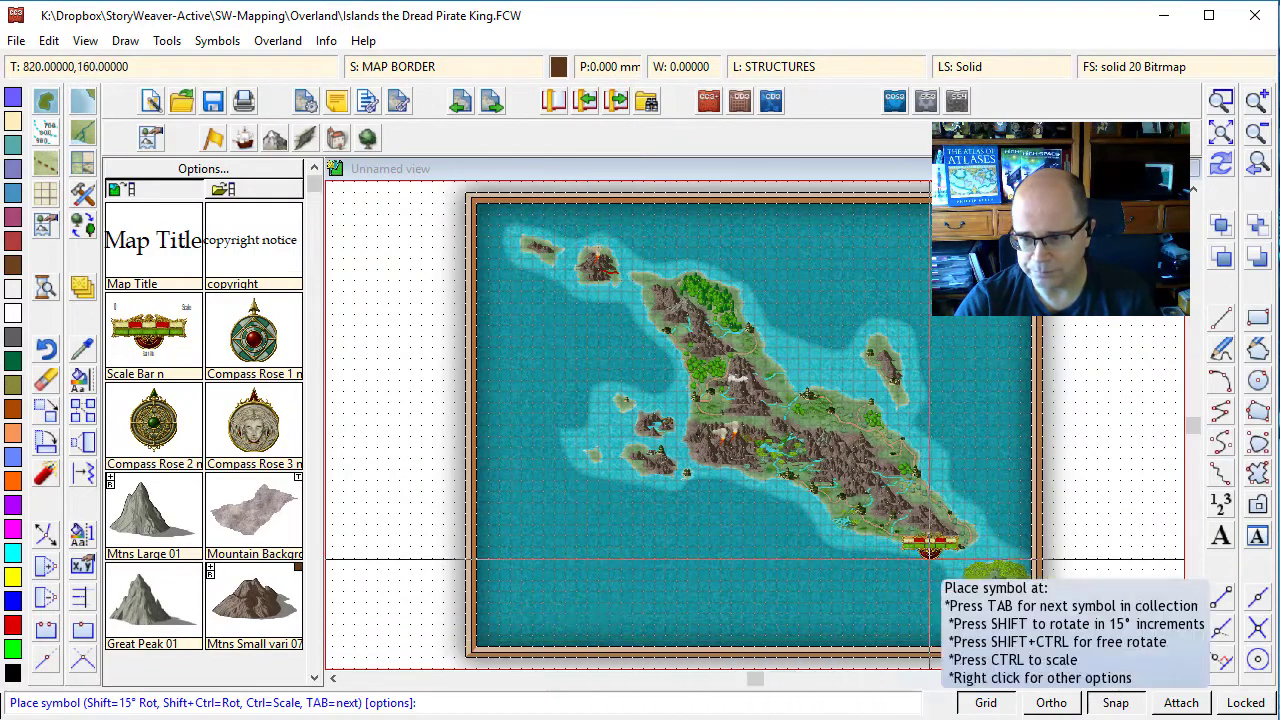
- Place the scale bar near the lower-left border with a Scale value of 100, then redraw
click(1221, 100)
click(490, 556)
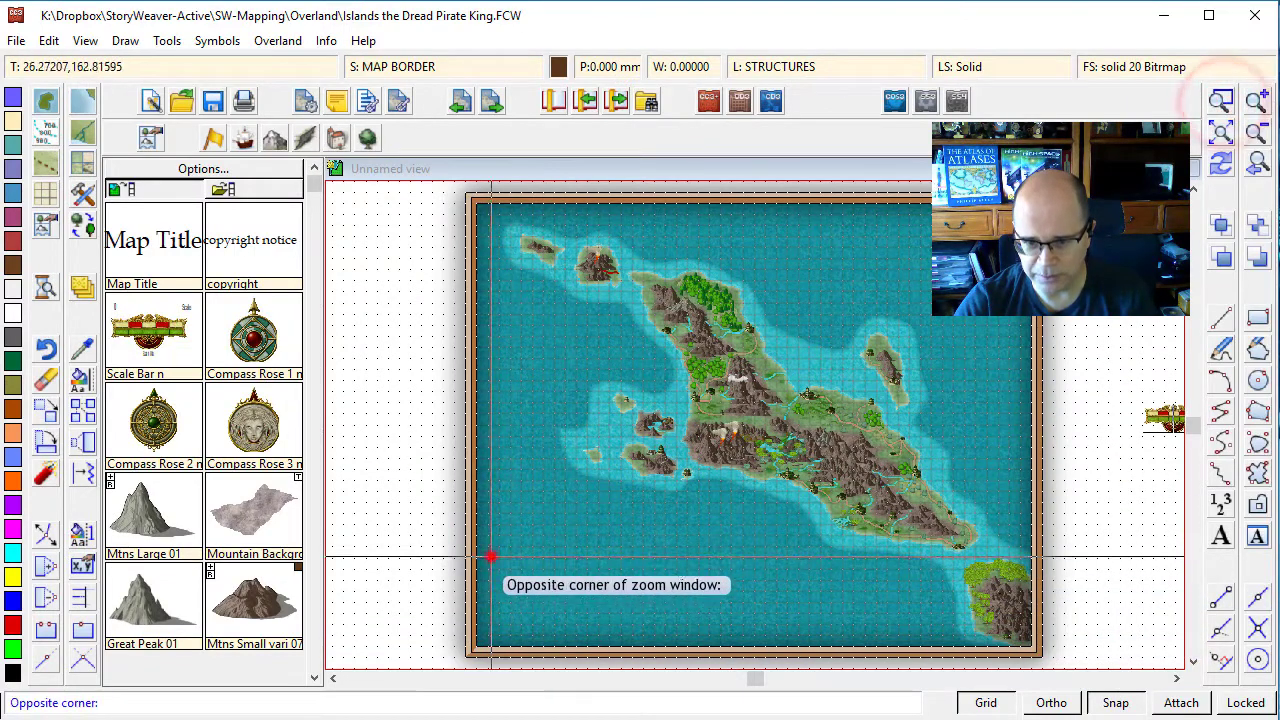
click(686, 634)
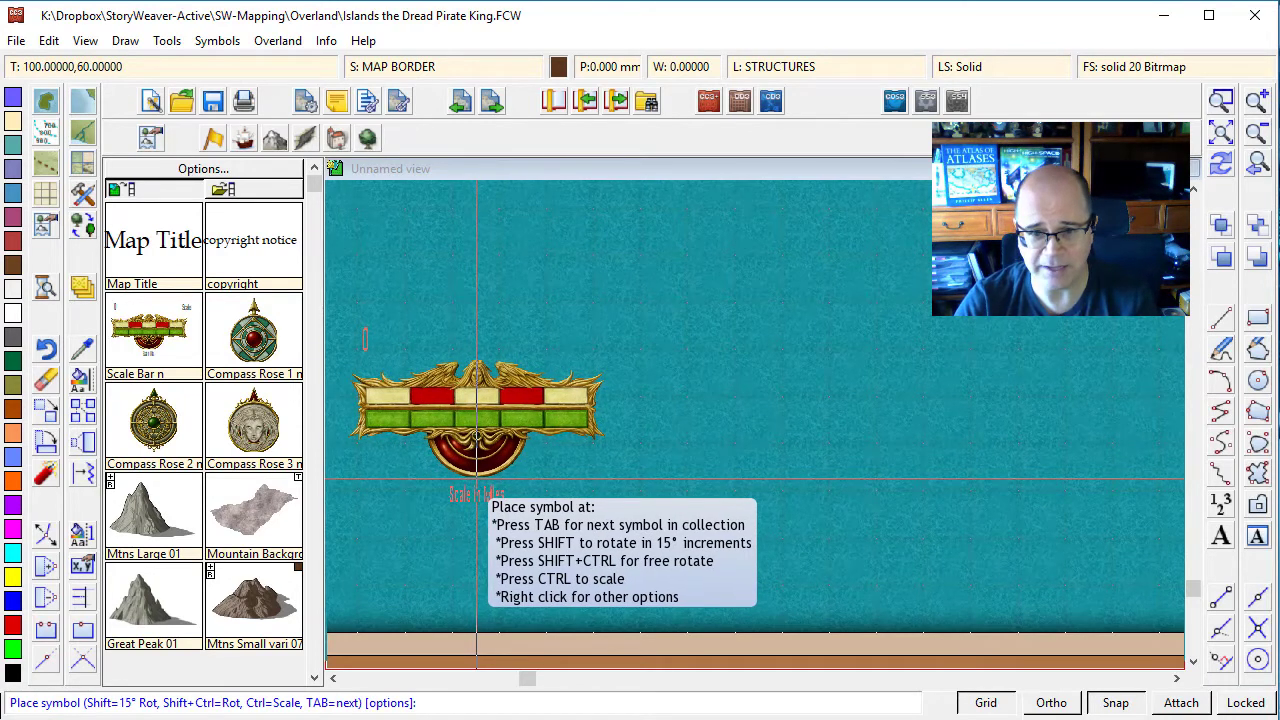
click(477, 479)
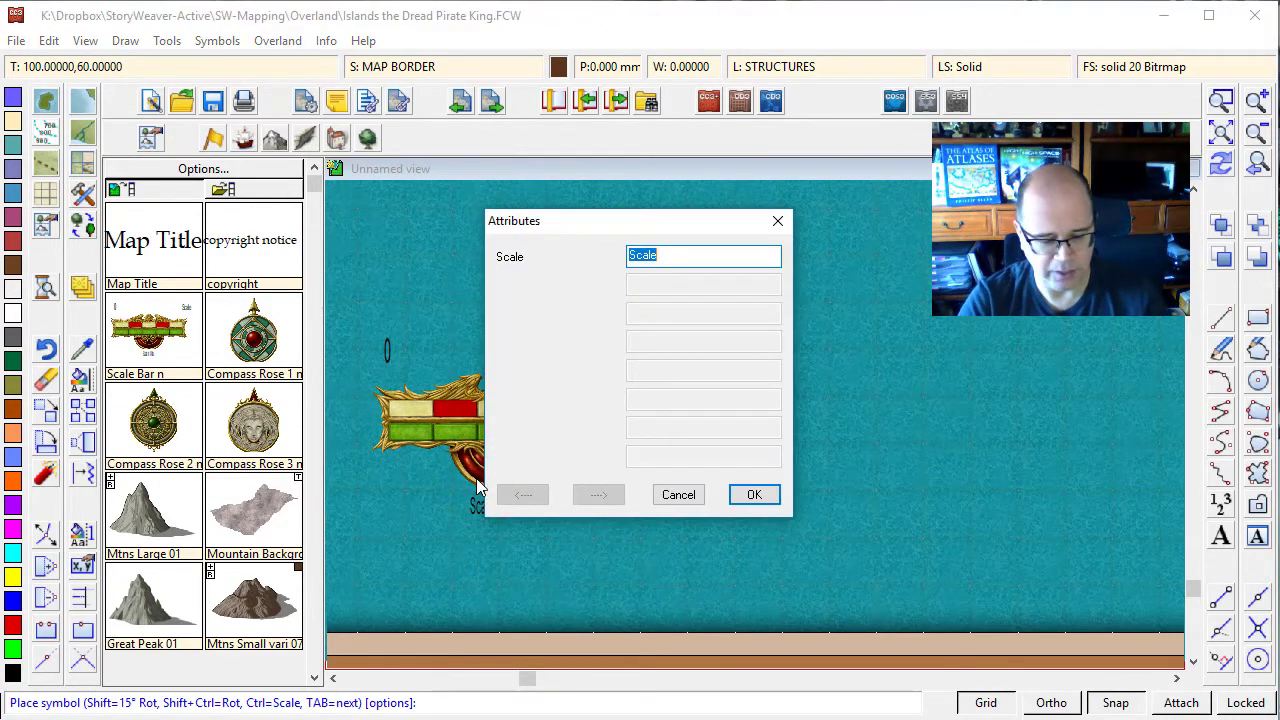
text(100)
key(Return)
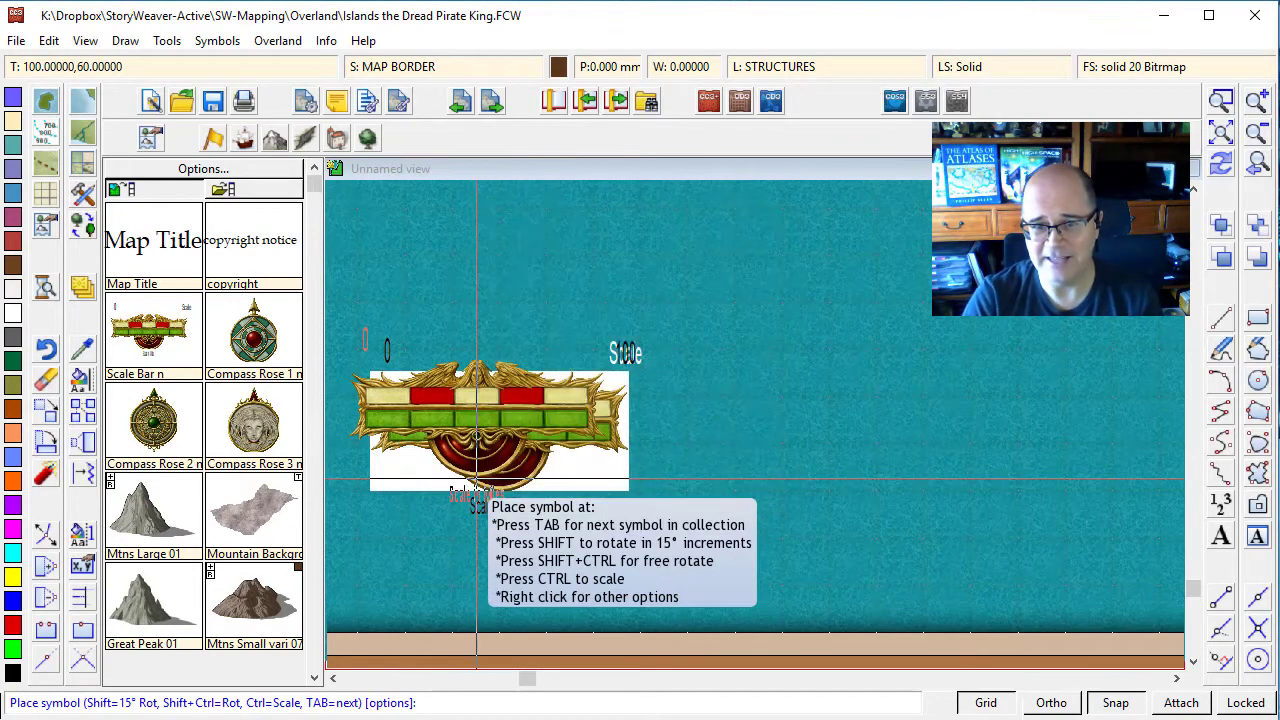
click(1213, 156)
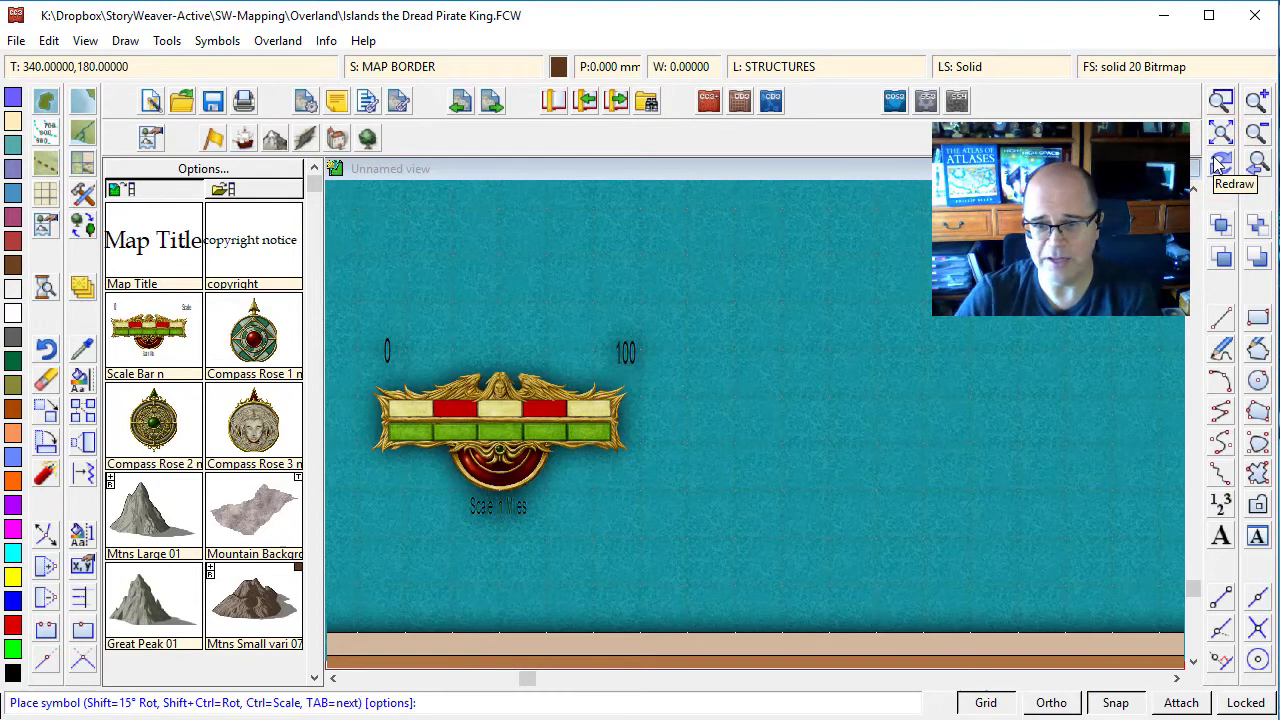
- Zoom out to the full map and place Compass Rose 1 n above the scale bar
click(1221, 131)
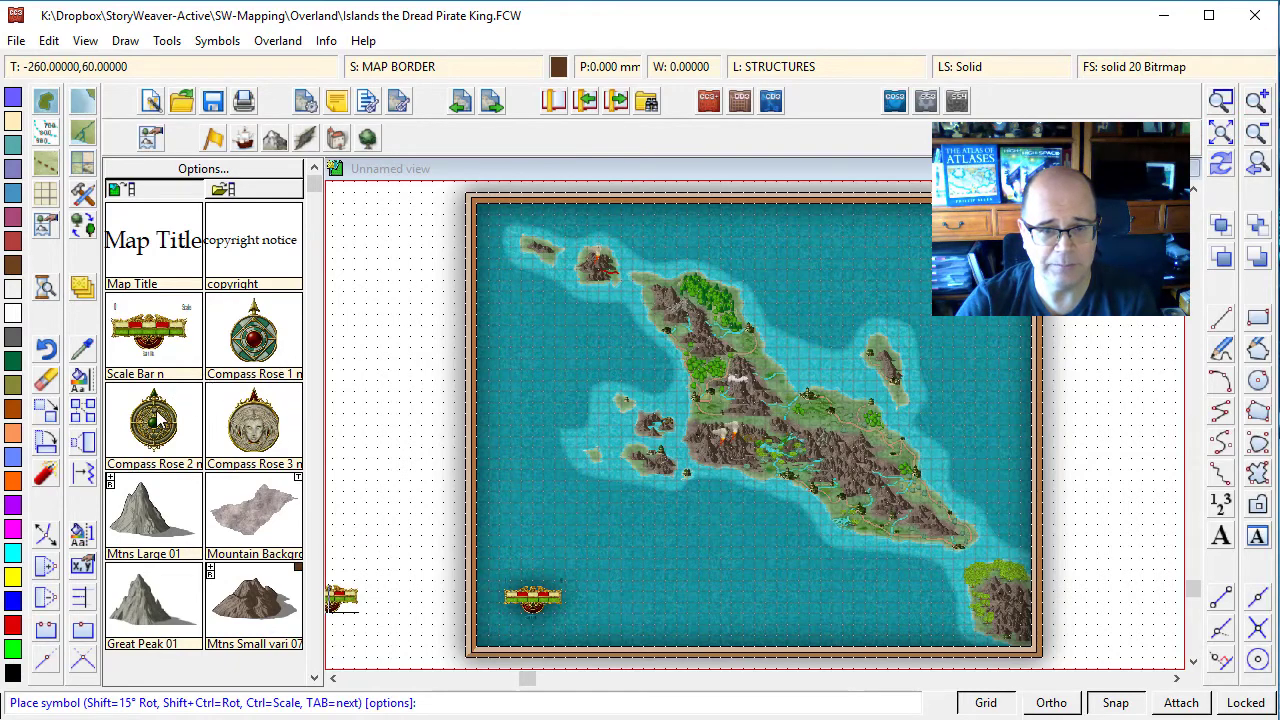
click(258, 352)
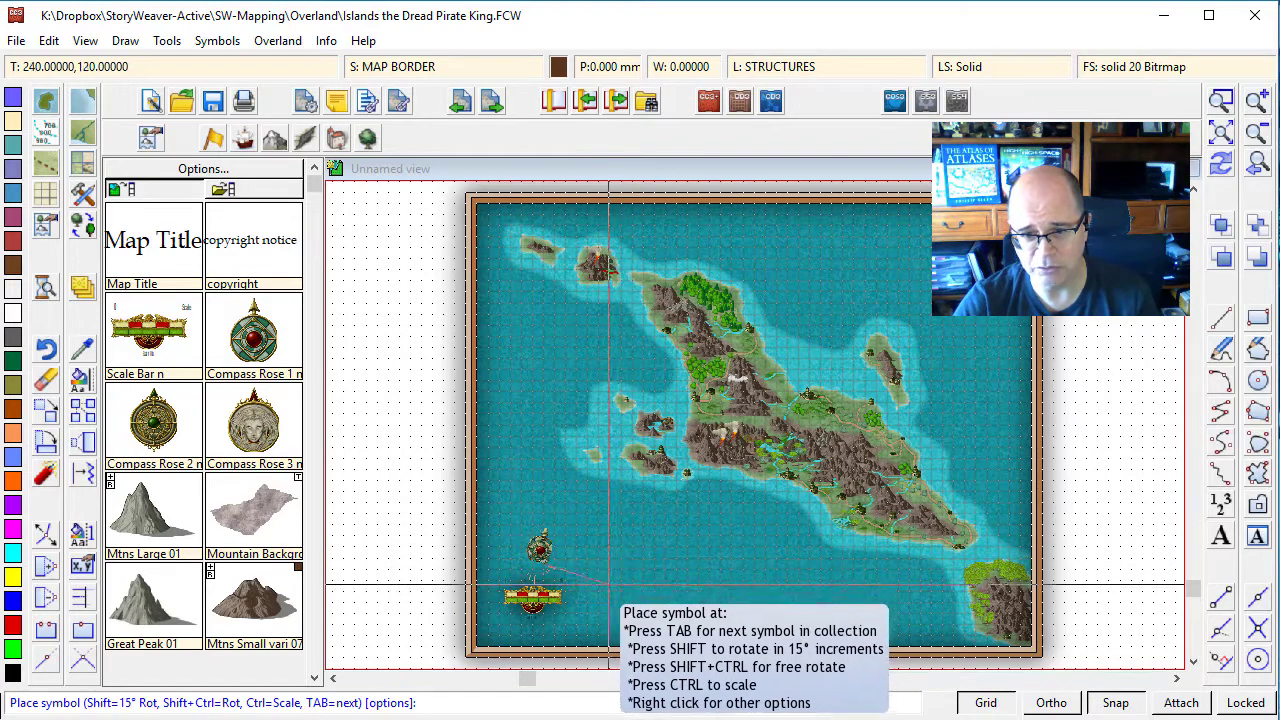
click(533, 570)
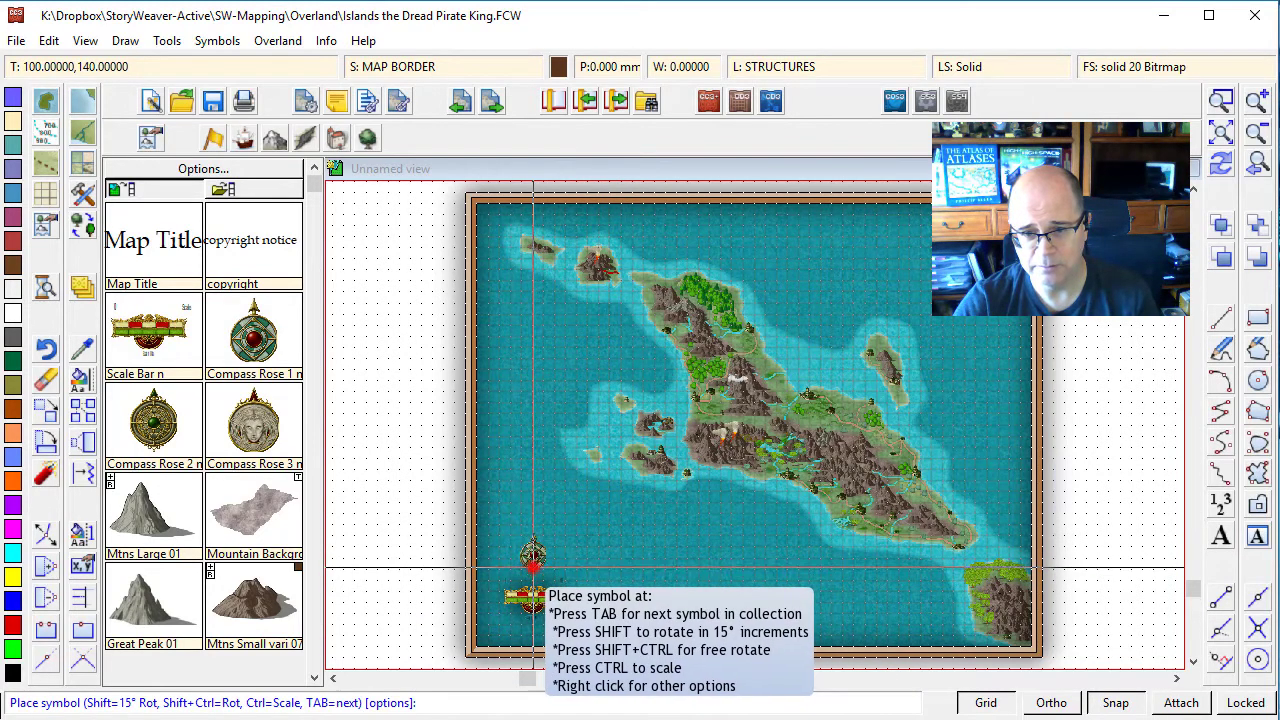